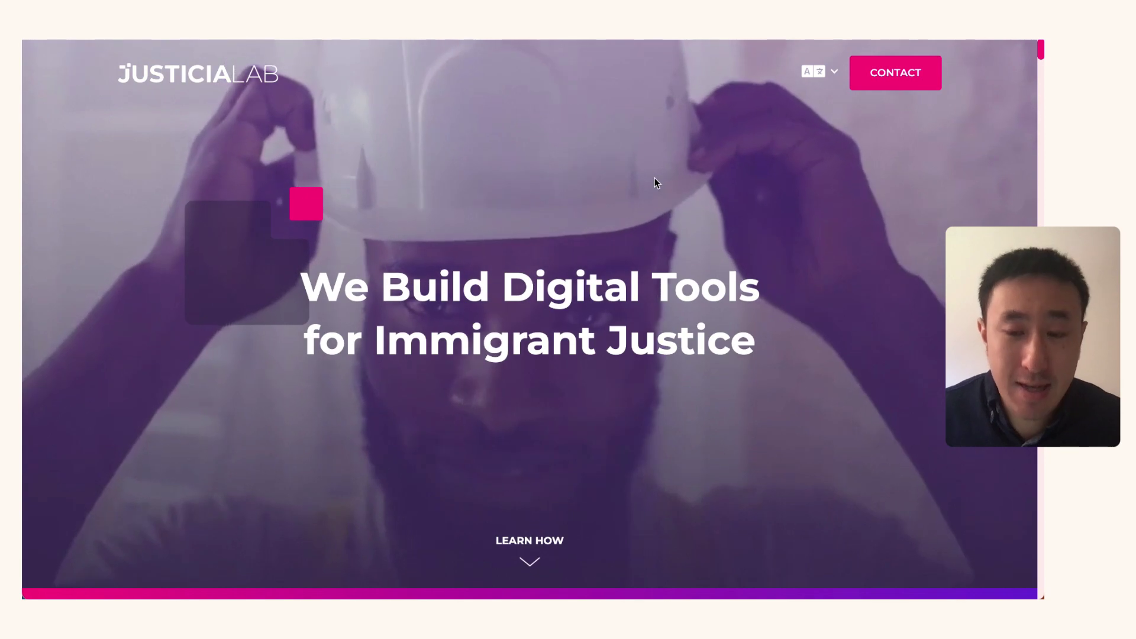
Step: Examine the Justicia Lab team section and its staggered member cards in the desktop layout
{"action": "left_click_drag", "start_coordinate": [1041, 51], "coordinate": [1041, 452]}
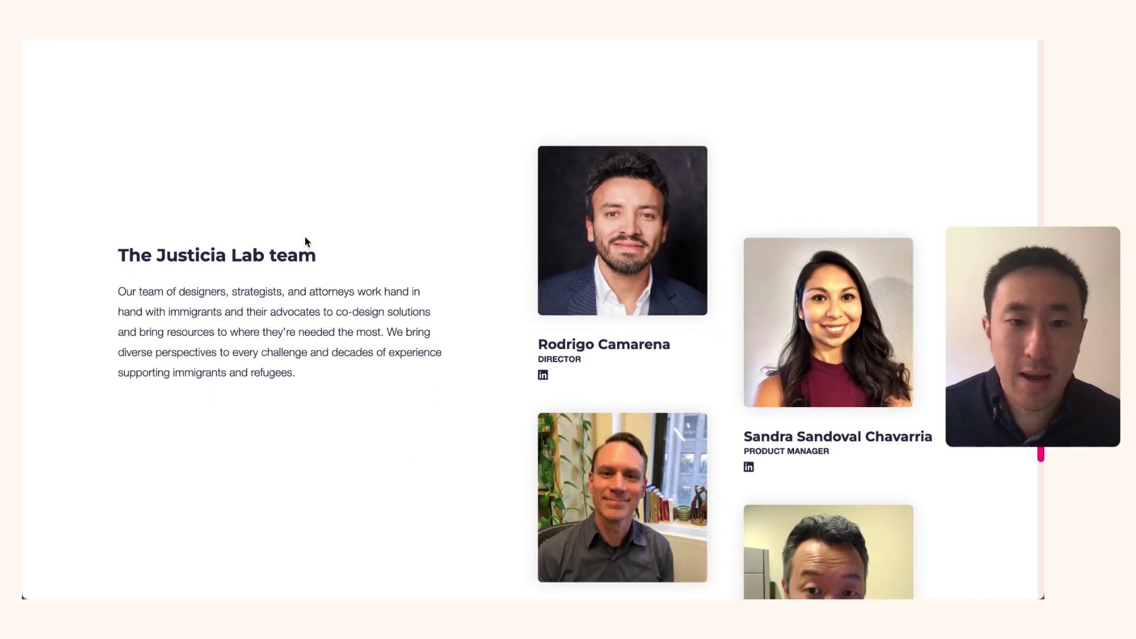
{"action": "left_click_drag", "start_coordinate": [118, 351], "coordinate": [315, 408]}
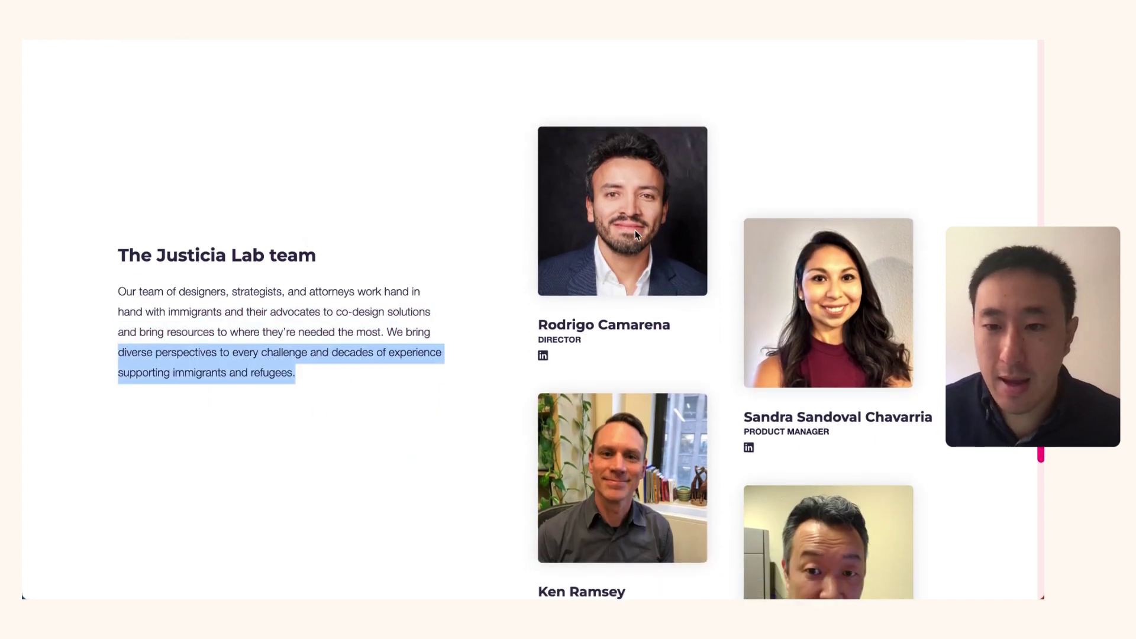
{"action": "scroll", "coordinate": [793, 244], "scroll_direction": "down", "scroll_amount": 5}
{"action": "scroll", "coordinate": [793, 244], "scroll_direction": "up", "scroll_amount": 5}
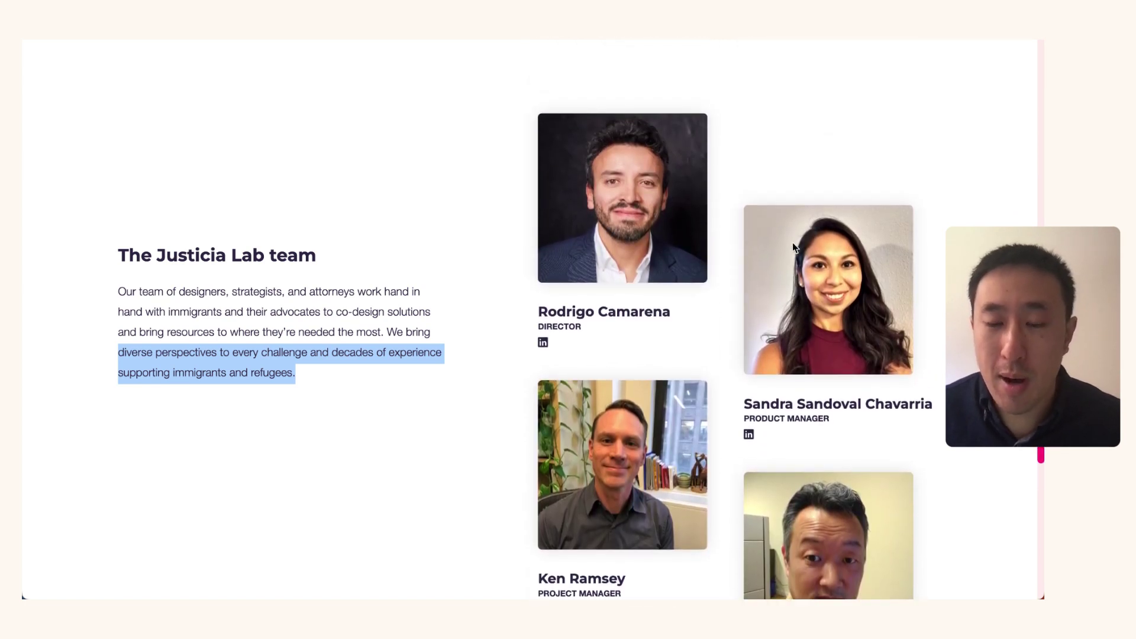
{"action": "scroll", "coordinate": [788, 251], "scroll_direction": "down", "scroll_amount": 10}
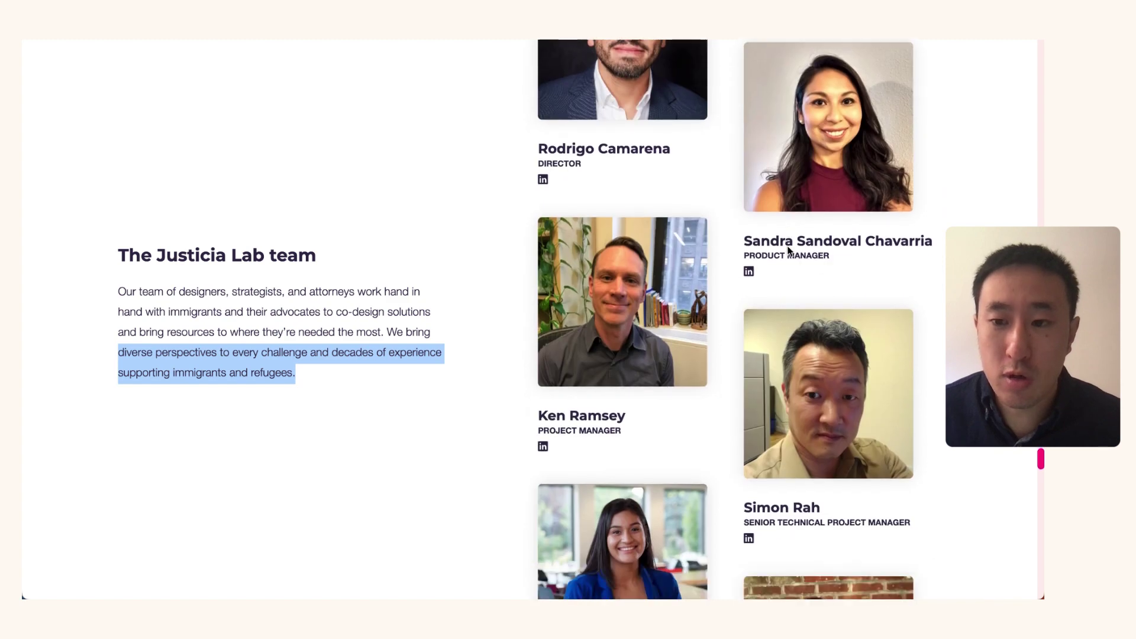
{"action": "scroll", "coordinate": [787, 250], "scroll_direction": "down", "scroll_amount": 3}
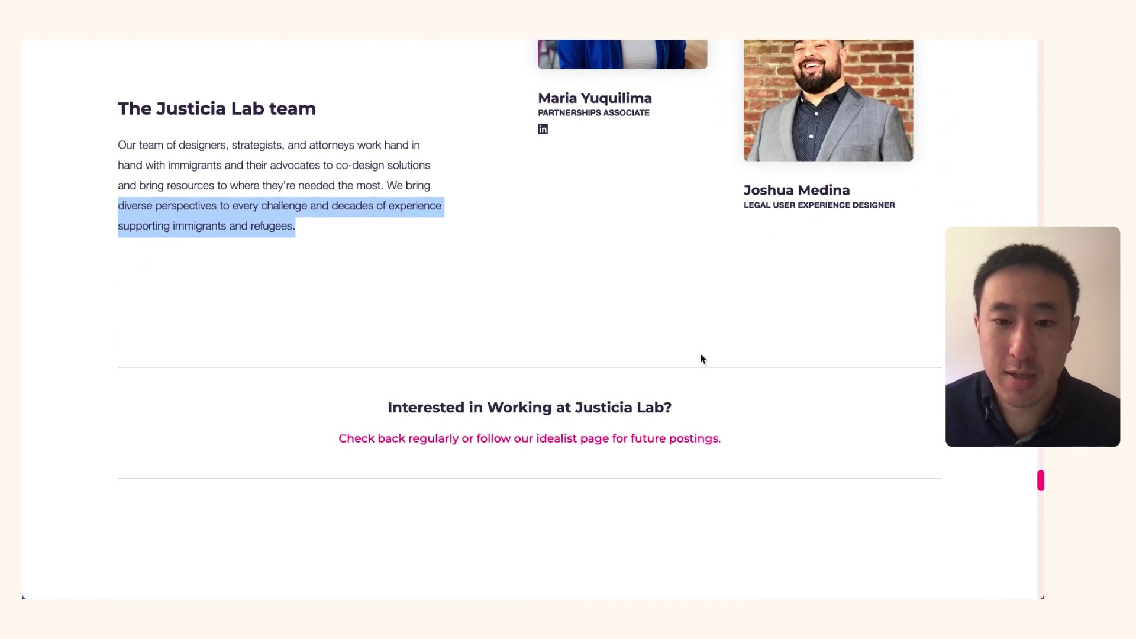
{"action": "scroll", "coordinate": [620, 425], "scroll_direction": "up", "scroll_amount": 3}
Step: Inspect the page in the responsive device view, widen it to 457 px and scroll sideways through the testimonial cards
{"action": "right_click", "coordinate": [419, 188]}
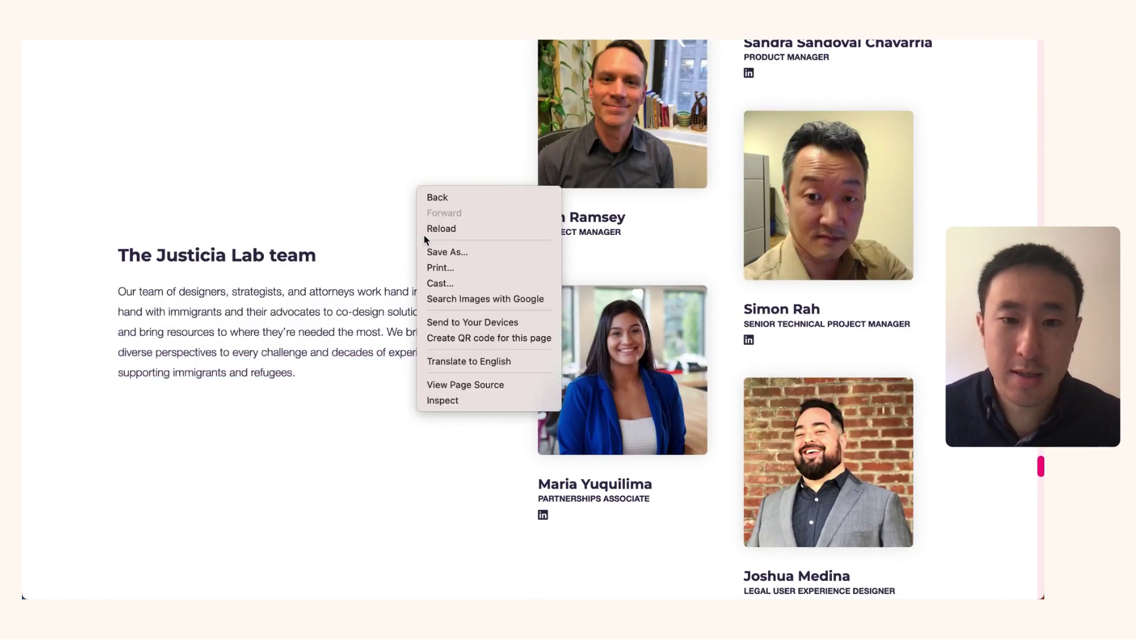
{"action": "left_click", "coordinate": [470, 398]}
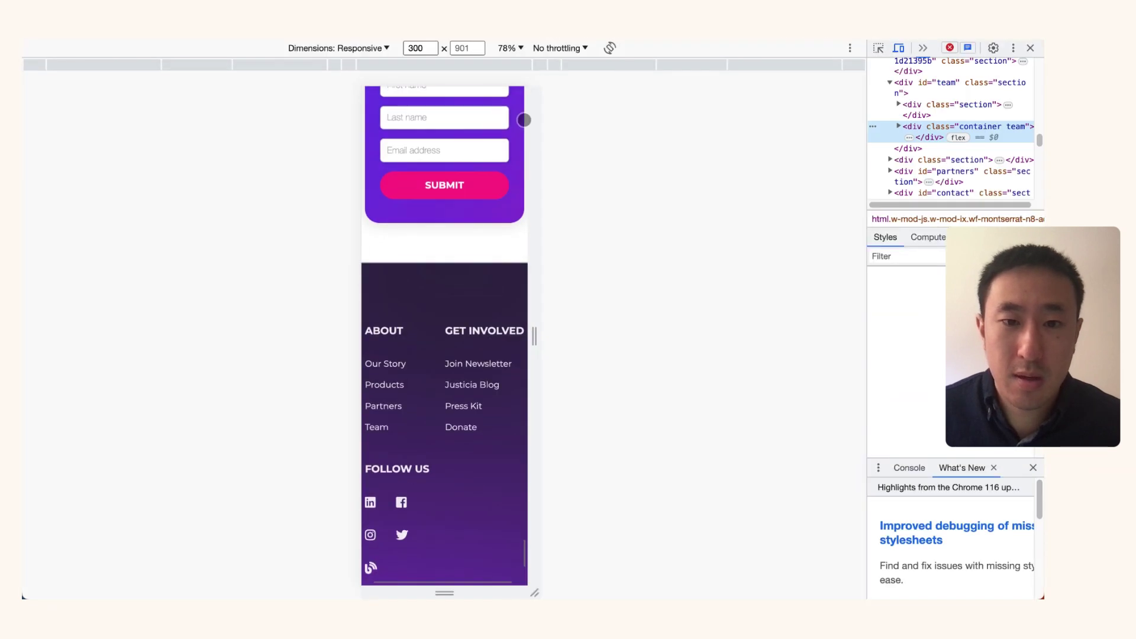
{"action": "scroll", "coordinate": [497, 221], "scroll_direction": "up", "scroll_amount": 5}
{"action": "left_click_drag", "start_coordinate": [535, 287], "coordinate": [588, 286]}
{"action": "scroll", "coordinate": [487, 267], "scroll_direction": "up", "scroll_amount": 15}
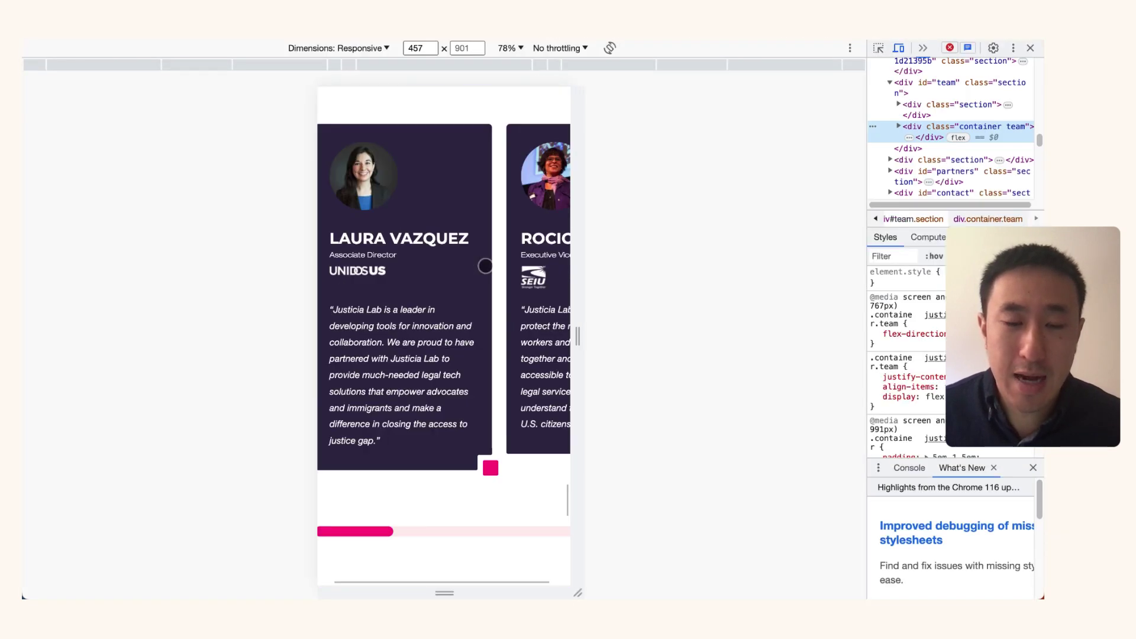
{"action": "scroll", "coordinate": [467, 355], "scroll_direction": "left", "scroll_amount": 2}
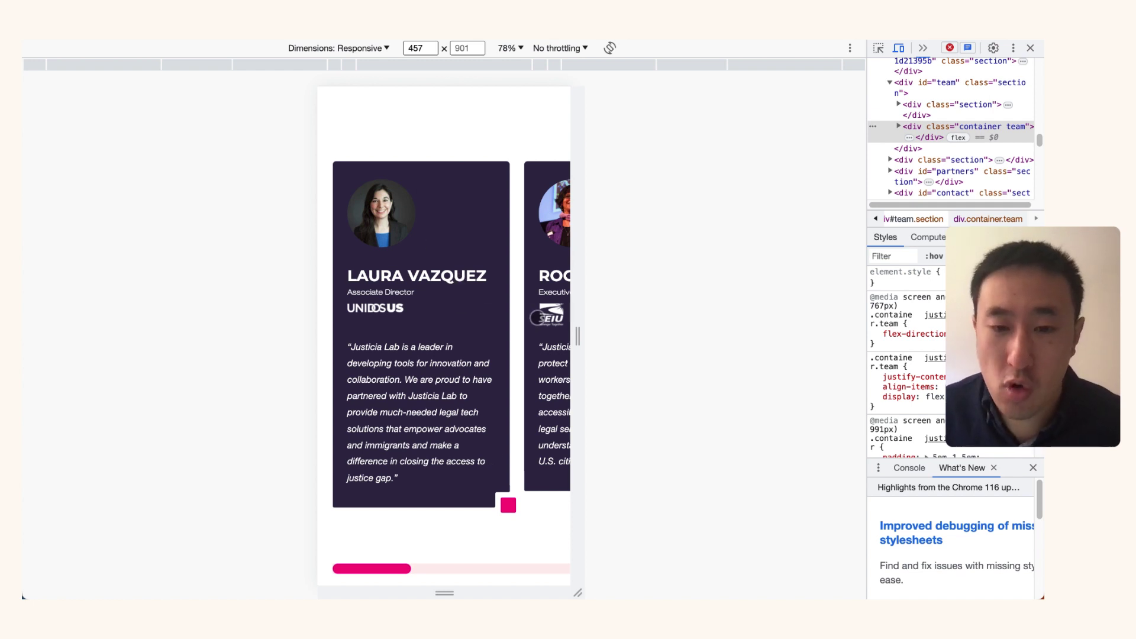
{"action": "left_click_drag", "start_coordinate": [551, 356], "coordinate": [454, 336]}
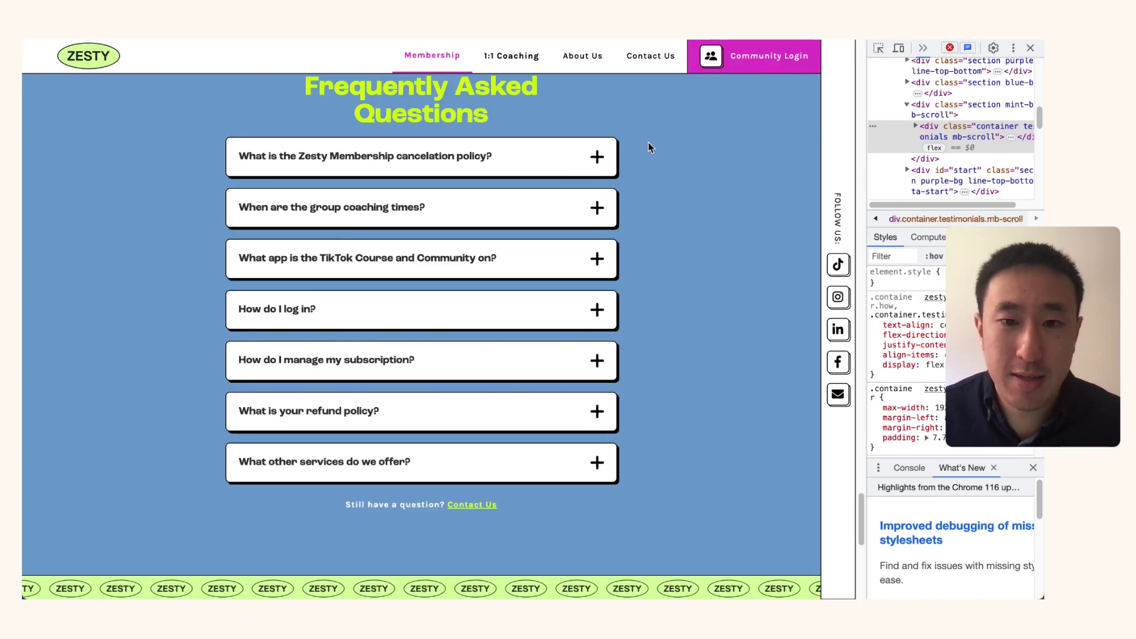
Step: Examine the Zesty member testimonials section in its three-column desktop layout
{"action": "scroll", "coordinate": [684, 143], "scroll_direction": "up", "scroll_amount": 5}
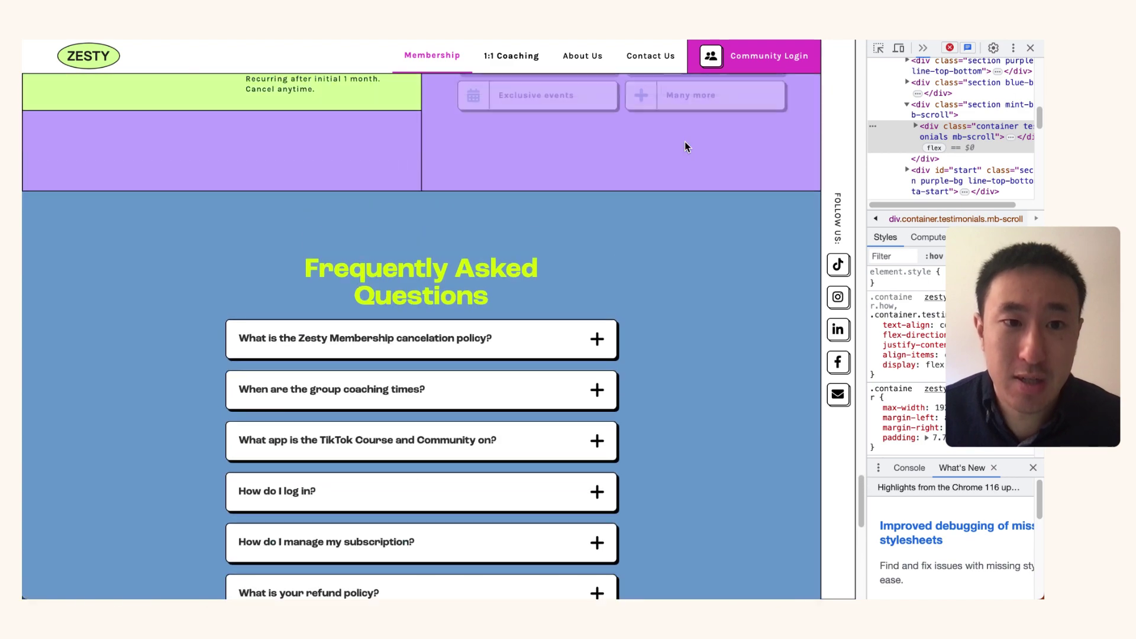
{"action": "scroll", "coordinate": [684, 141], "scroll_direction": "up", "scroll_amount": 15}
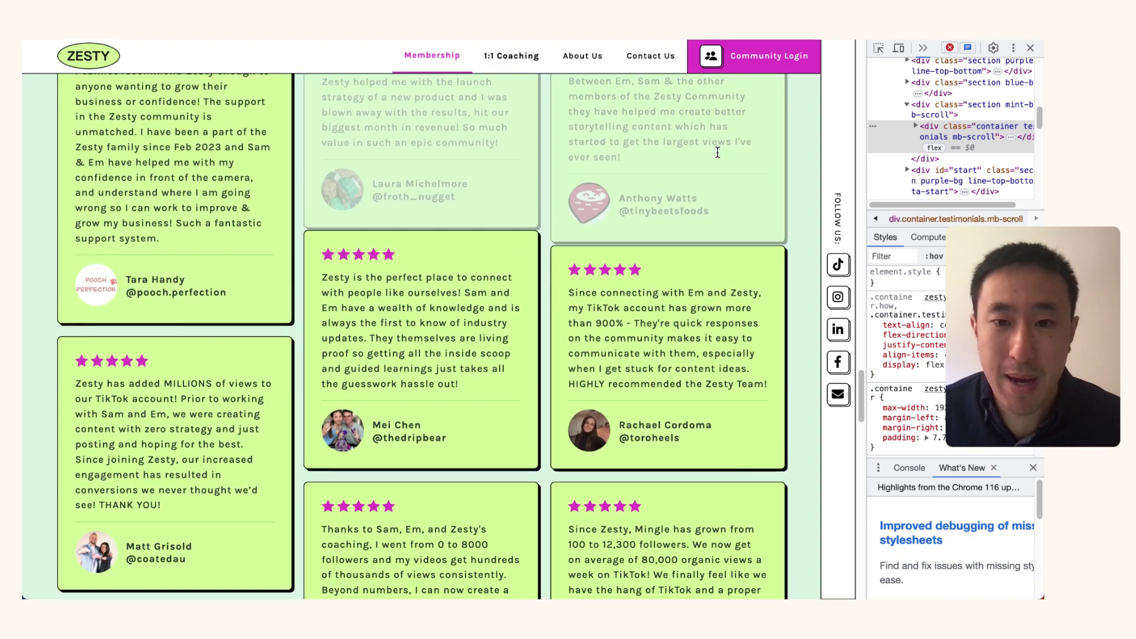
{"action": "scroll", "coordinate": [717, 153], "scroll_direction": "up", "scroll_amount": 2}
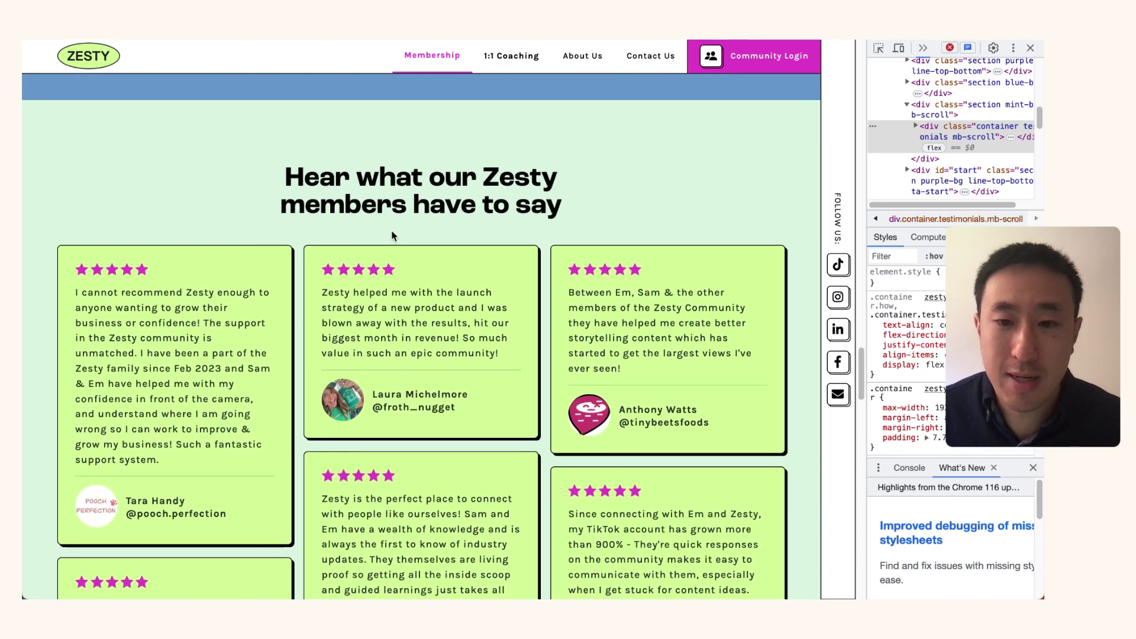
{"action": "scroll", "coordinate": [329, 246], "scroll_direction": "down", "scroll_amount": 4}
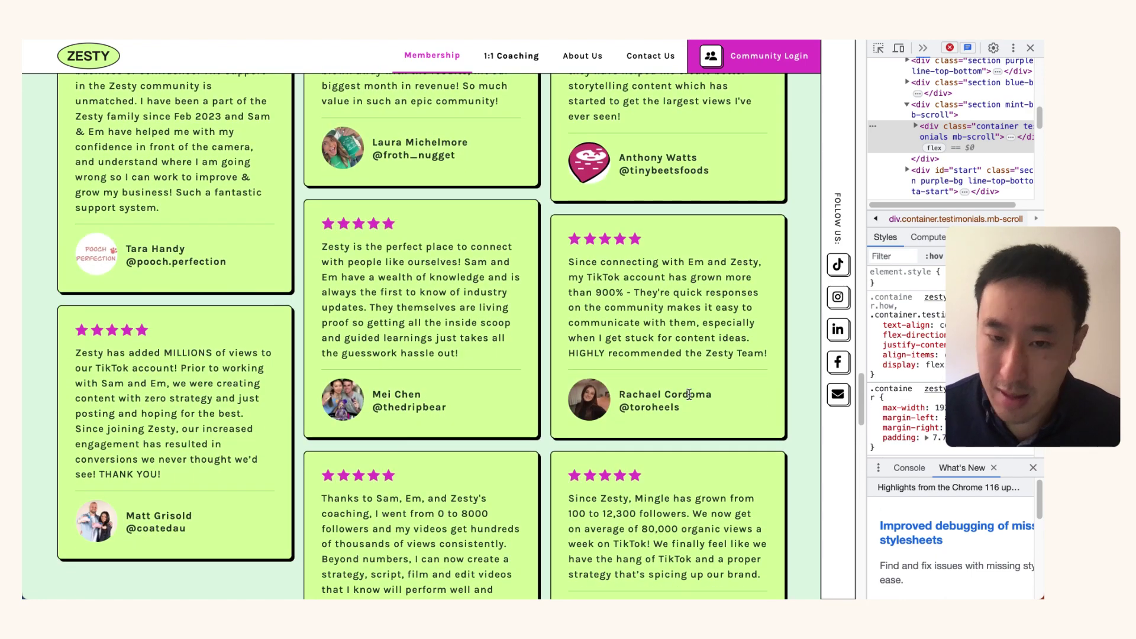
{"action": "scroll", "coordinate": [499, 302], "scroll_direction": "up", "scroll_amount": 4}
Step: Preview the Zesty page in the mobile device view and scroll sideways through the member testimonials
{"action": "left_click", "coordinate": [899, 47]}
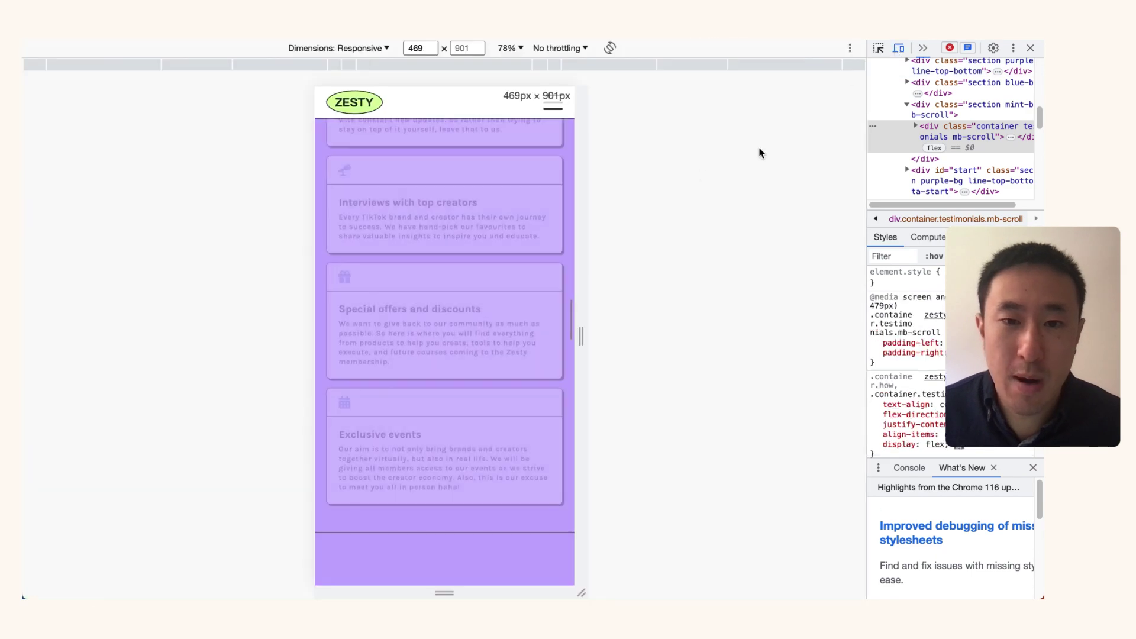
{"action": "scroll", "coordinate": [493, 241], "scroll_direction": "down", "scroll_amount": 10}
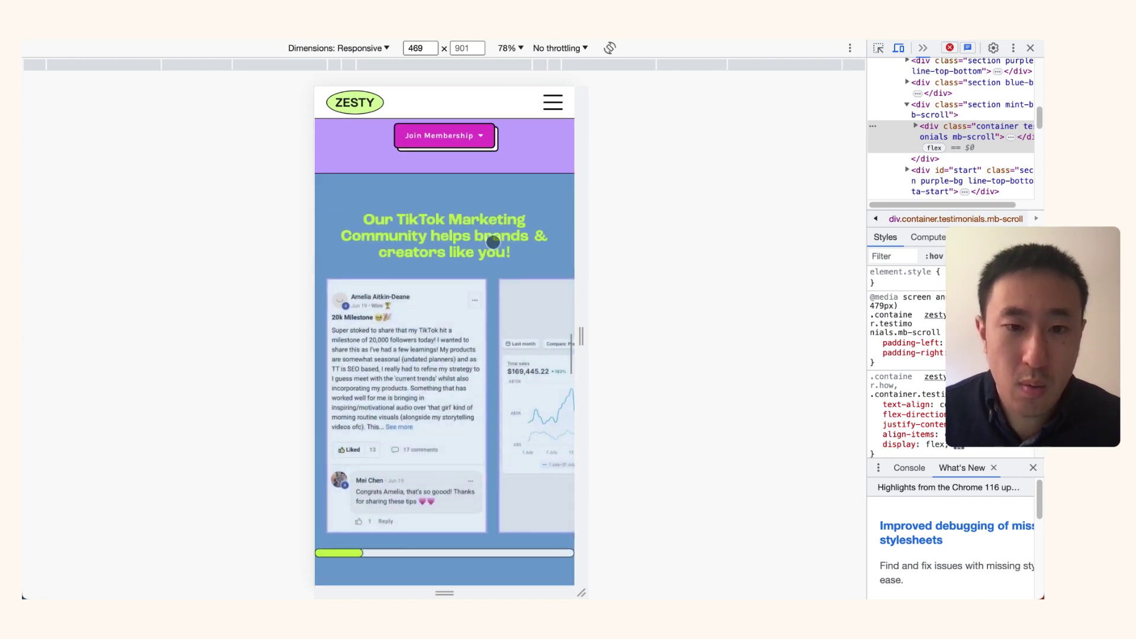
{"action": "scroll", "coordinate": [493, 242], "scroll_direction": "down", "scroll_amount": 2}
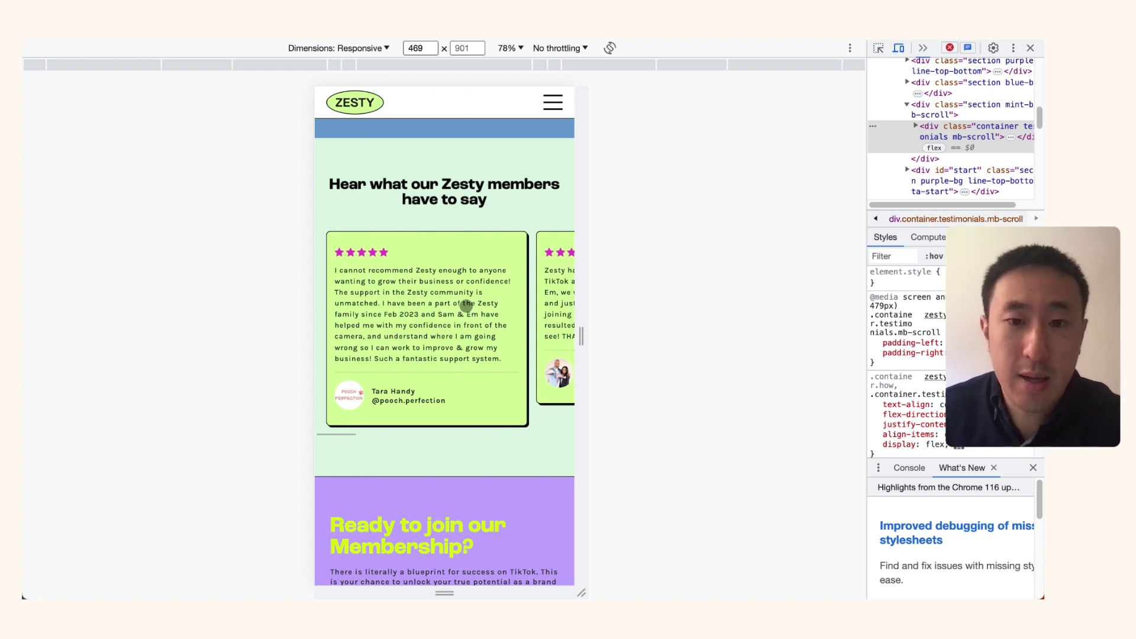
{"action": "left_click_drag", "start_coordinate": [532, 309], "coordinate": [433, 298]}
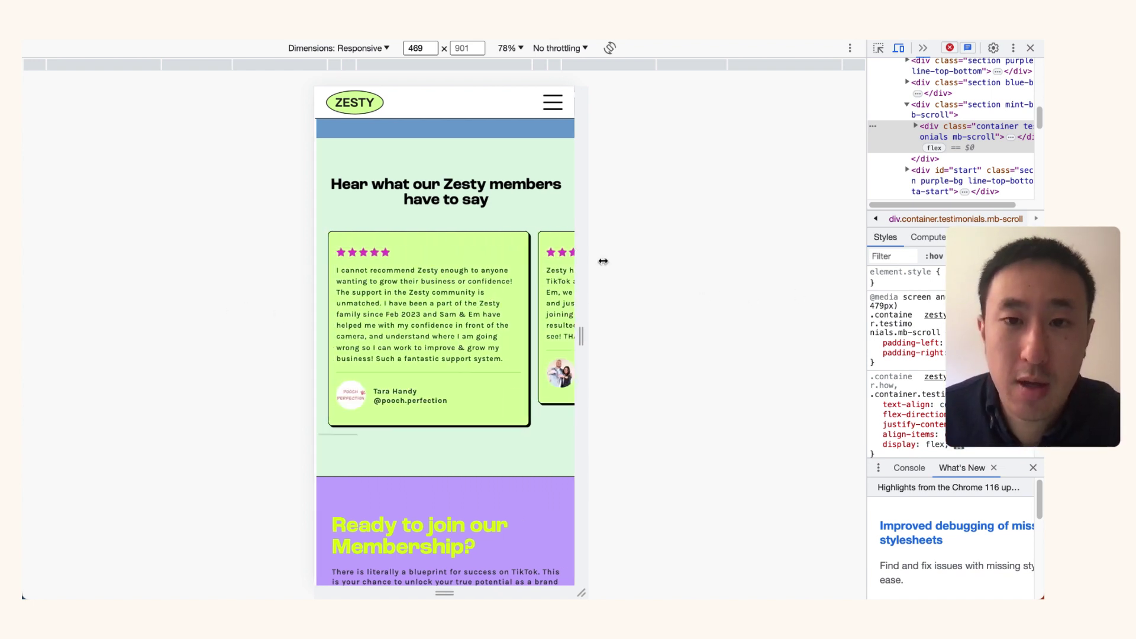
{"action": "left_click", "coordinate": [898, 48]}
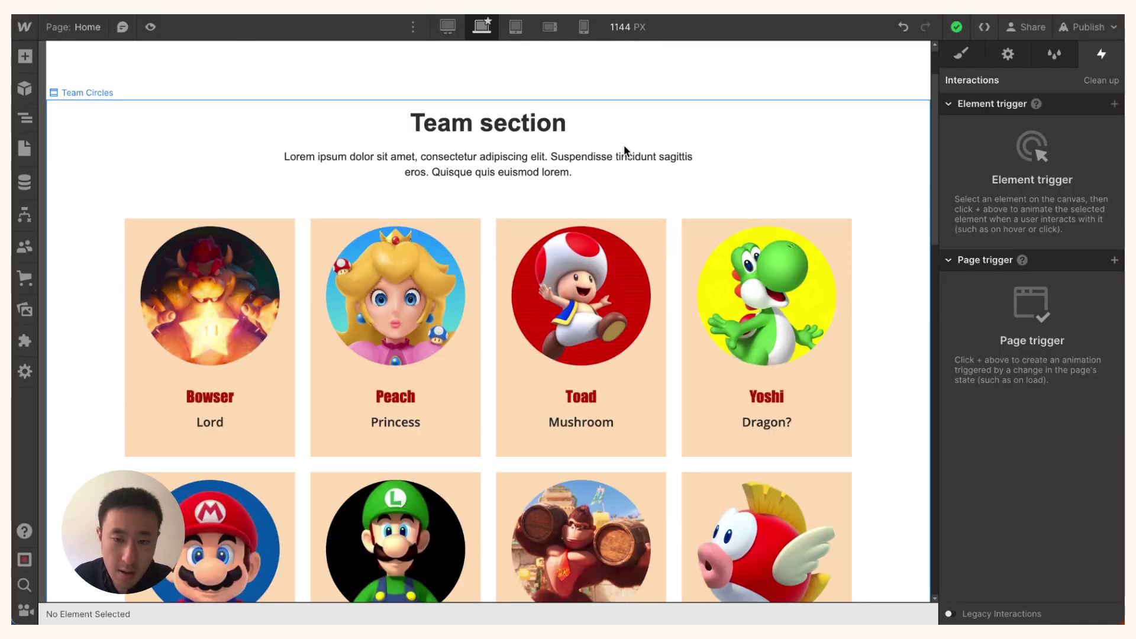
Step: Switch to the Webflow project and review the styles of the Team Grid and the Bowser team card
{"action": "scroll", "coordinate": [624, 144], "scroll_direction": "down", "scroll_amount": 2}
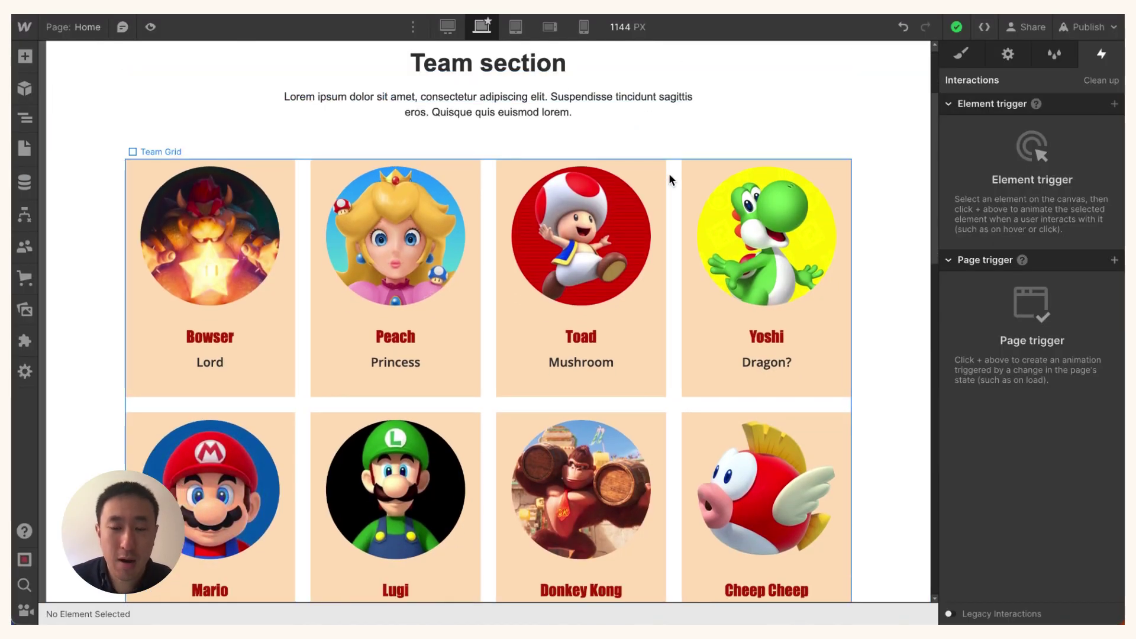
{"action": "scroll", "coordinate": [686, 159], "scroll_direction": "up", "scroll_amount": 1}
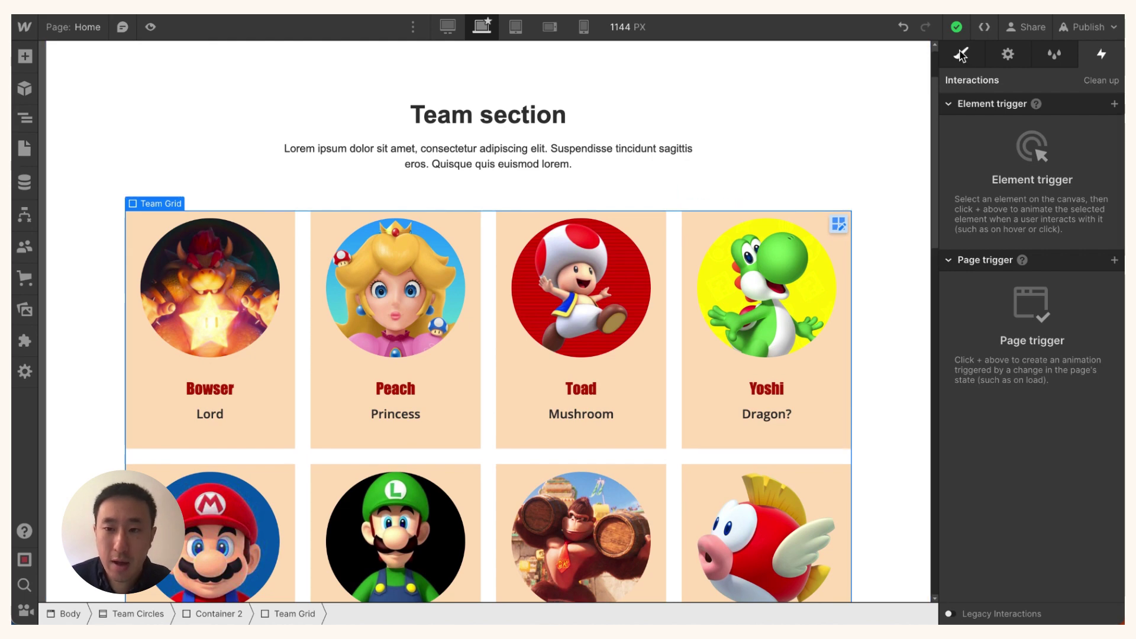
{"action": "key", "text": "s"}
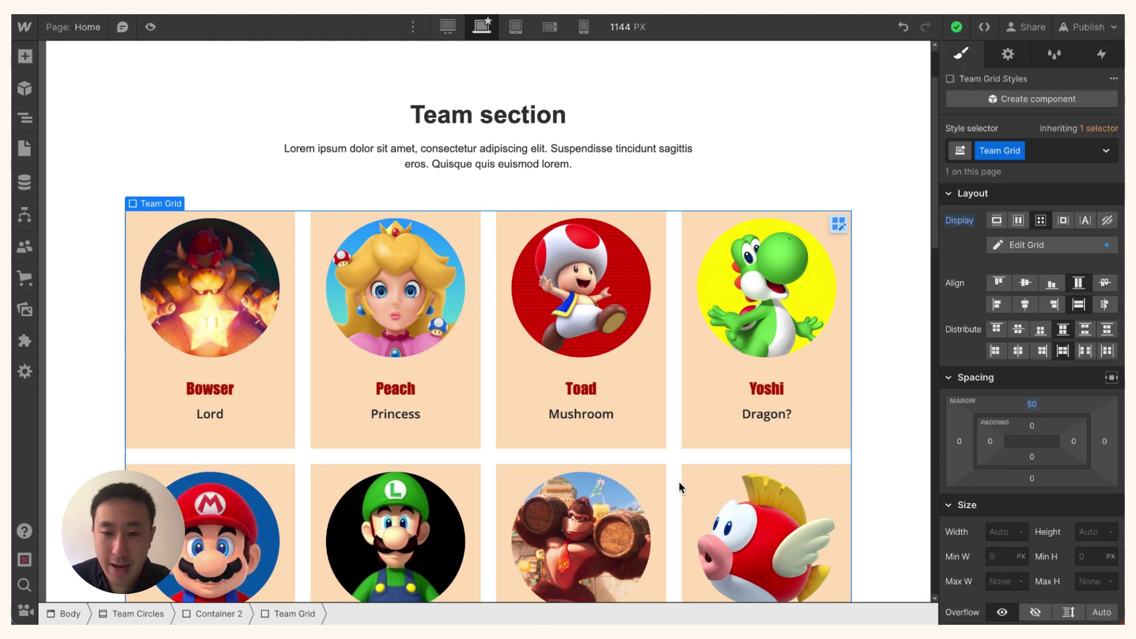
{"action": "scroll", "coordinate": [325, 292], "scroll_direction": "down", "scroll_amount": 3}
{"action": "scroll", "coordinate": [297, 281], "scroll_direction": "up", "scroll_amount": 1}
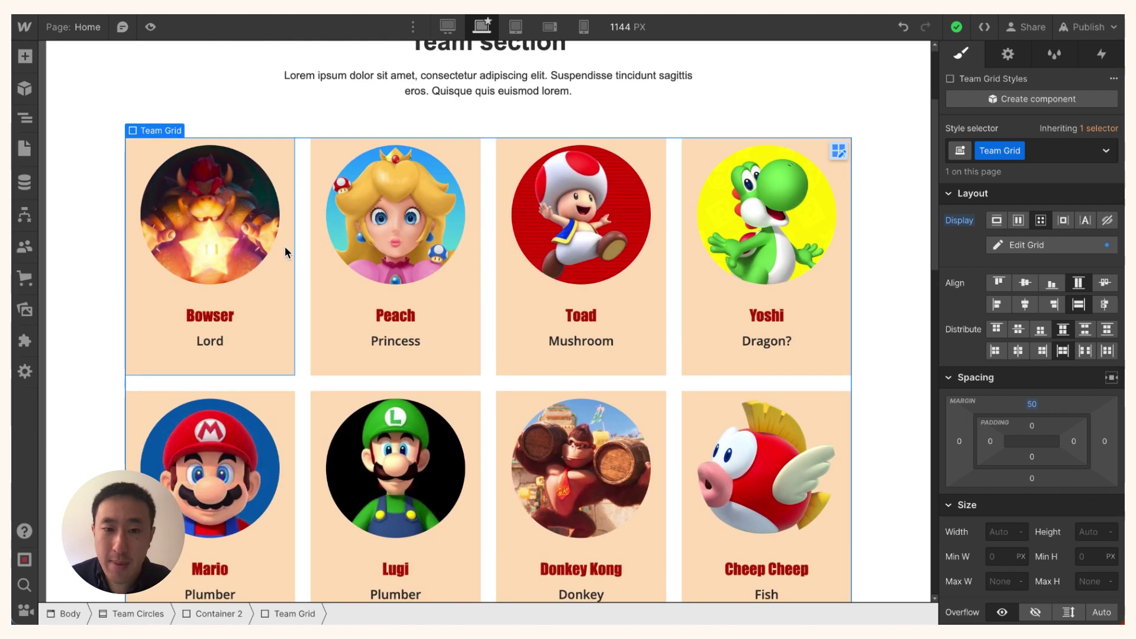
{"action": "left_click", "coordinate": [285, 246]}
{"action": "scroll", "coordinate": [332, 248], "scroll_direction": "up", "scroll_amount": 1}
{"action": "scroll", "coordinate": [333, 253], "scroll_direction": "up", "scroll_amount": 1}
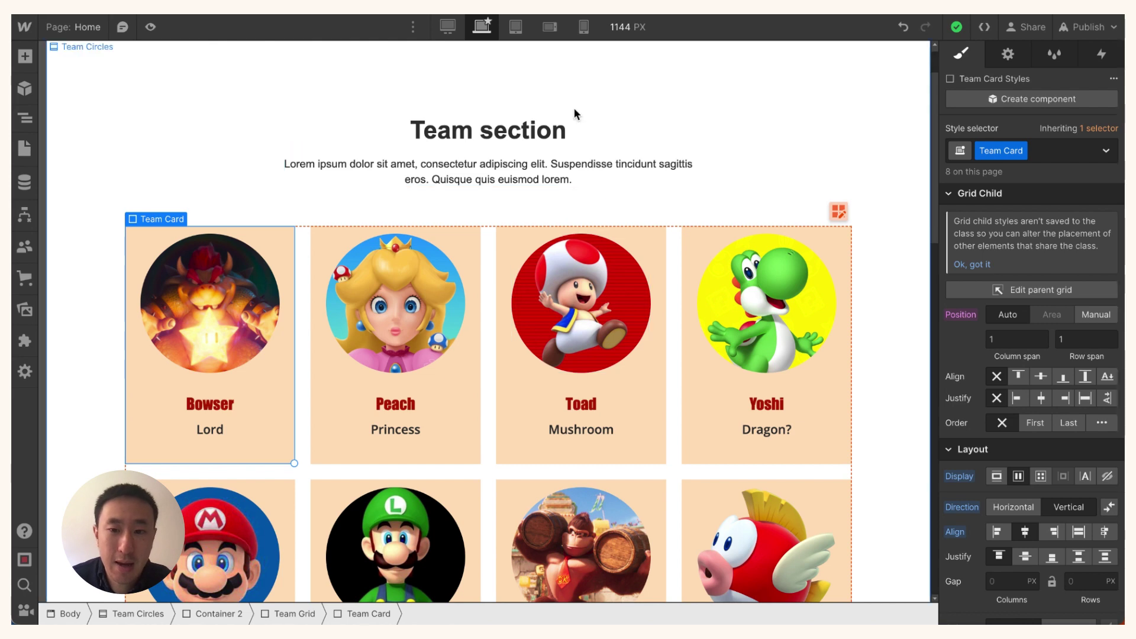
Step: Reduce the Team Grid to three columns at the tablet breakpoint and check the card layout
{"action": "left_click", "coordinate": [515, 27]}
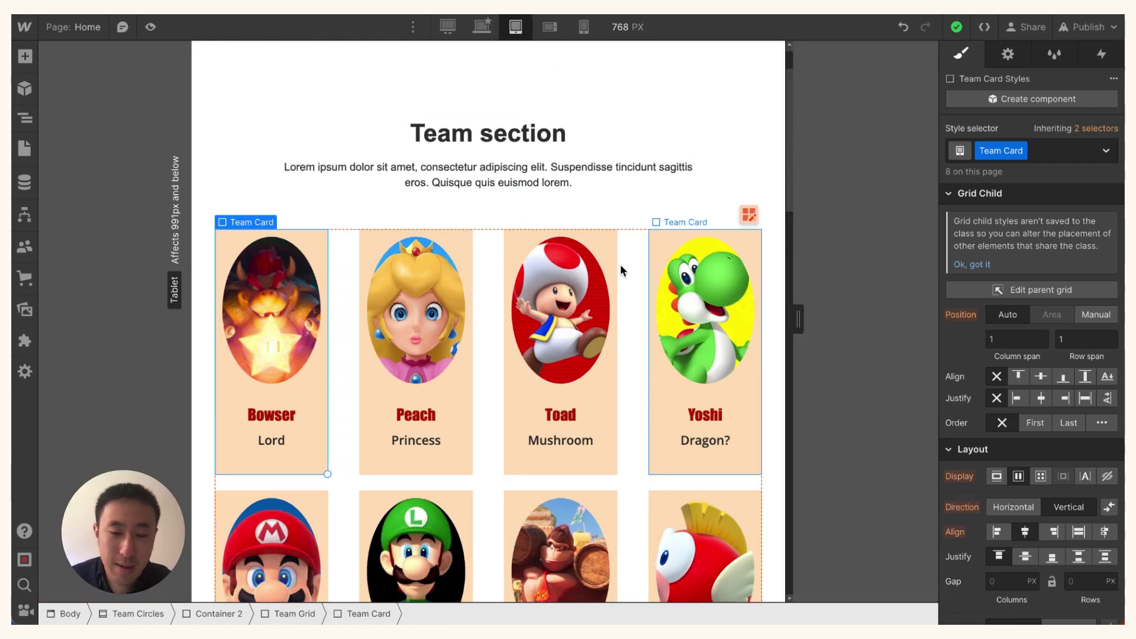
{"action": "left_click", "coordinate": [749, 214]}
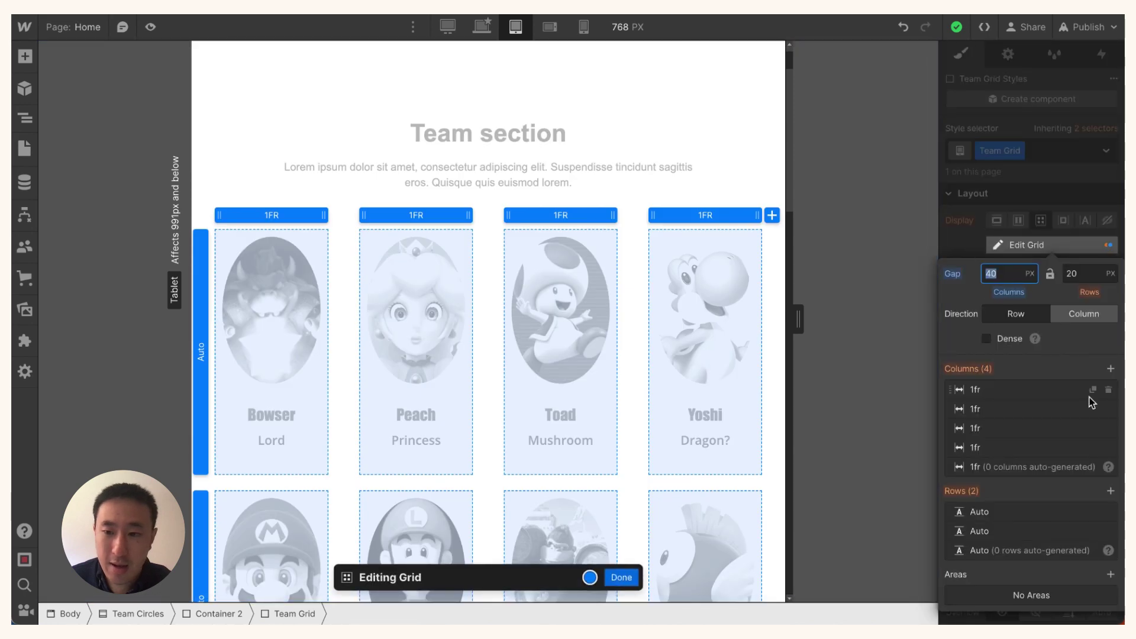
{"action": "left_click", "coordinate": [1108, 448]}
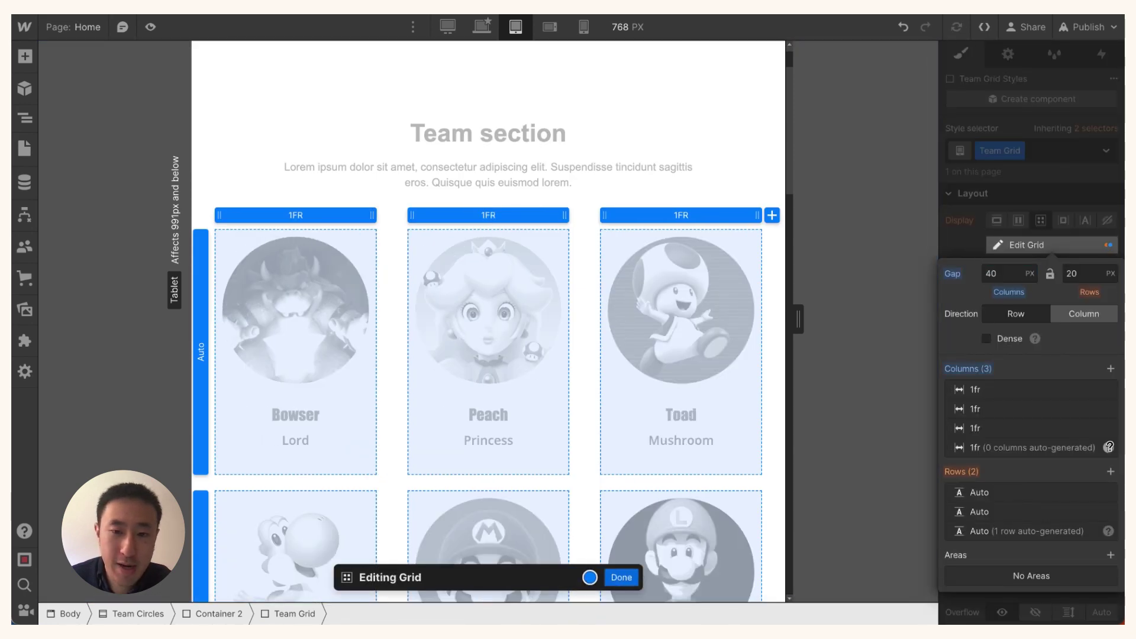
{"action": "left_click", "coordinate": [621, 578]}
{"action": "scroll", "coordinate": [670, 349], "scroll_direction": "down", "scroll_amount": 6}
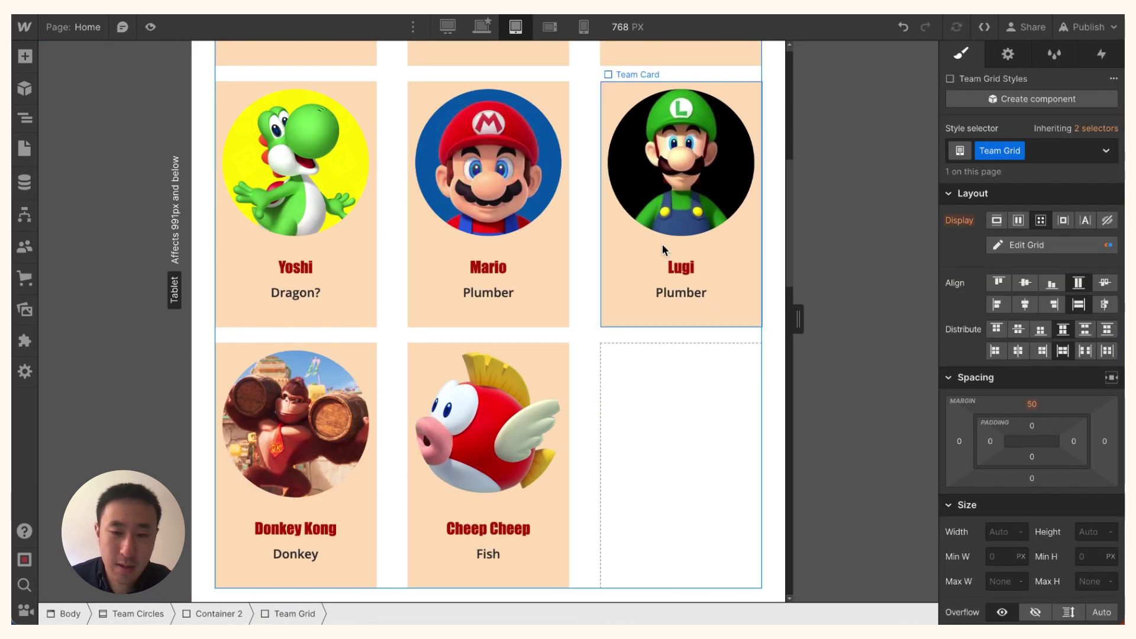
{"action": "scroll", "coordinate": [664, 249], "scroll_direction": "up", "scroll_amount": 8}
Step: Check the Team Grid's column, row and gap settings at the mobile portrait breakpoint
{"action": "left_click", "coordinate": [582, 27]}
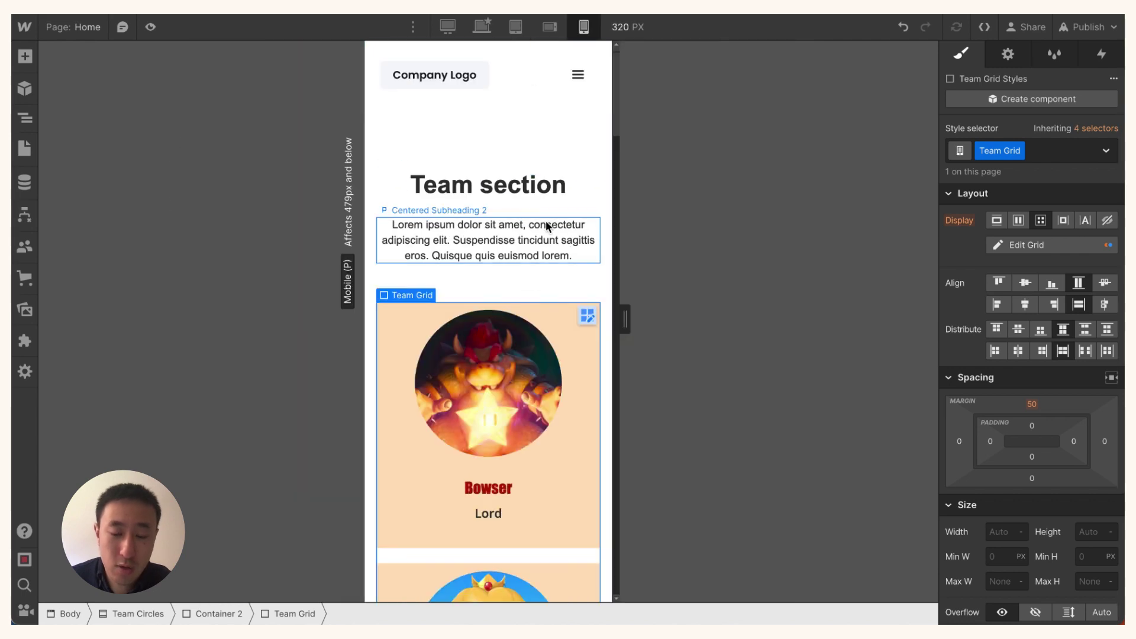
{"action": "scroll", "coordinate": [545, 226], "scroll_direction": "down", "scroll_amount": 5}
{"action": "scroll", "coordinate": [556, 227], "scroll_direction": "up", "scroll_amount": 3}
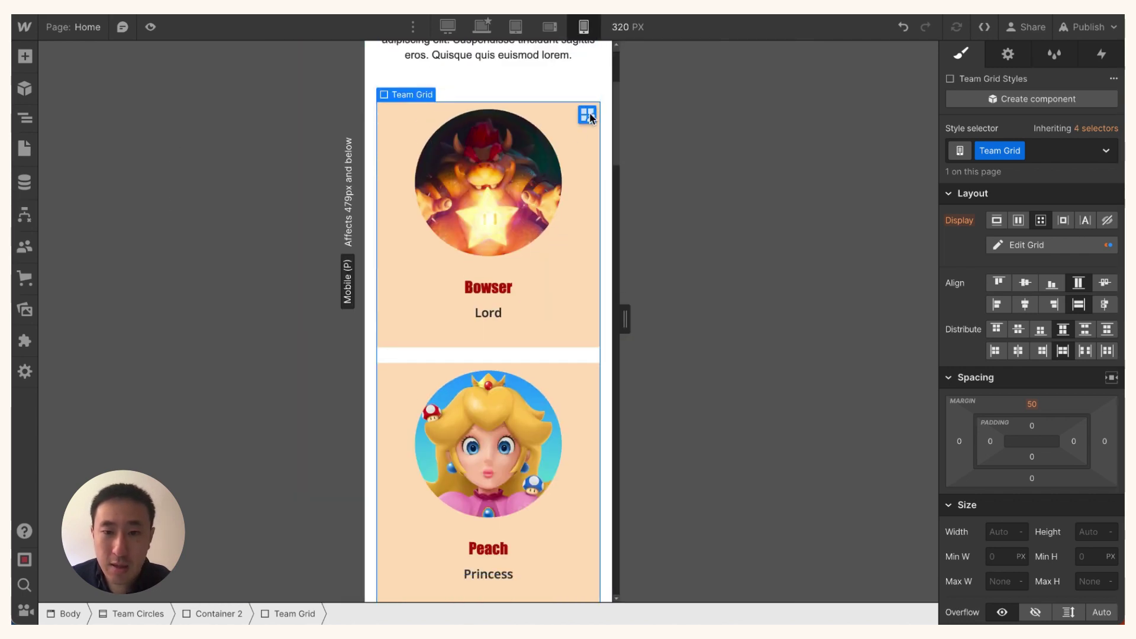
{"action": "left_click", "coordinate": [587, 114]}
{"action": "left_click", "coordinate": [984, 272]}
{"action": "type", "text": "40"}
{"action": "key", "text": "Return"}
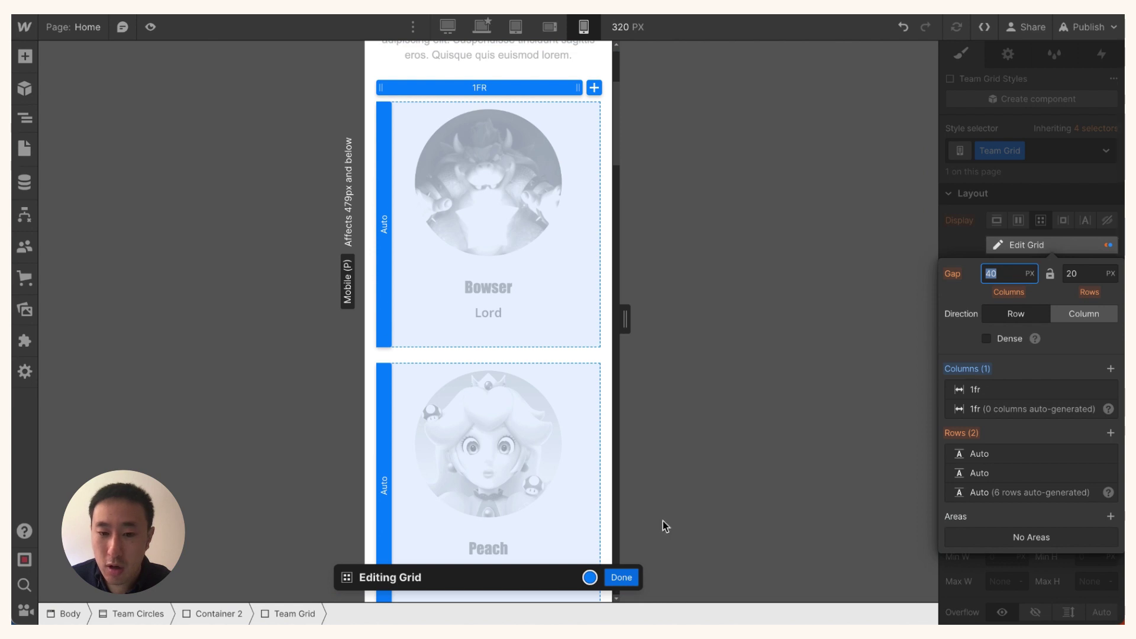
{"action": "left_click", "coordinate": [621, 577]}
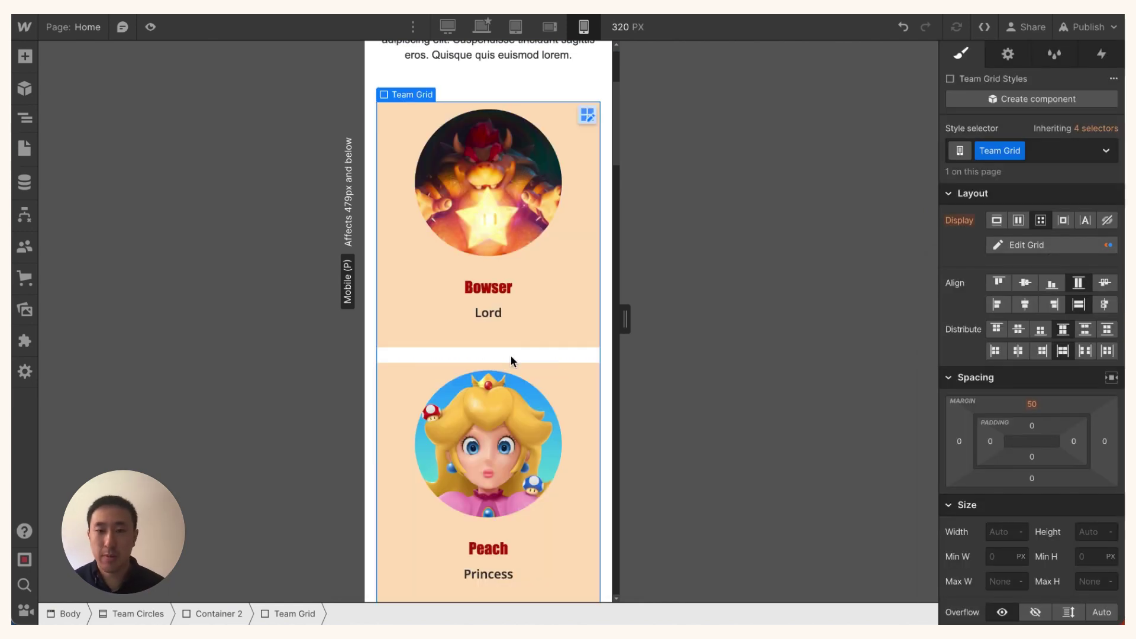
Step: Look through the full stack of team cards, from Bowser to Cheep Cheep, in the mobile portrait layout
{"action": "scroll", "coordinate": [540, 327], "scroll_direction": "up", "scroll_amount": 4}
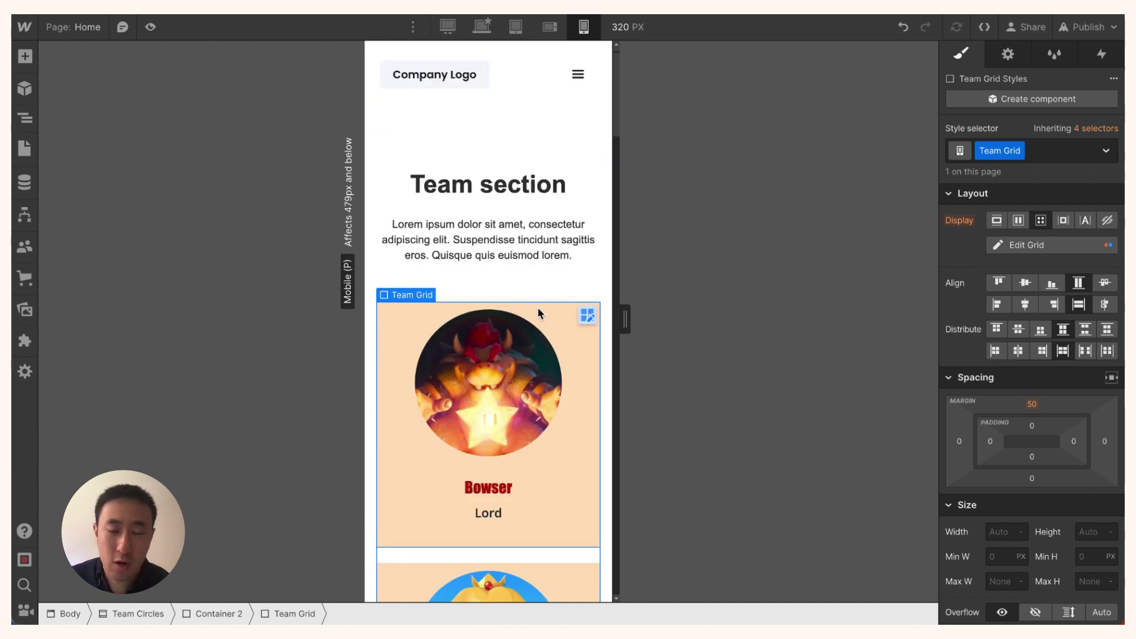
{"action": "scroll", "coordinate": [539, 313], "scroll_direction": "down", "scroll_amount": 10}
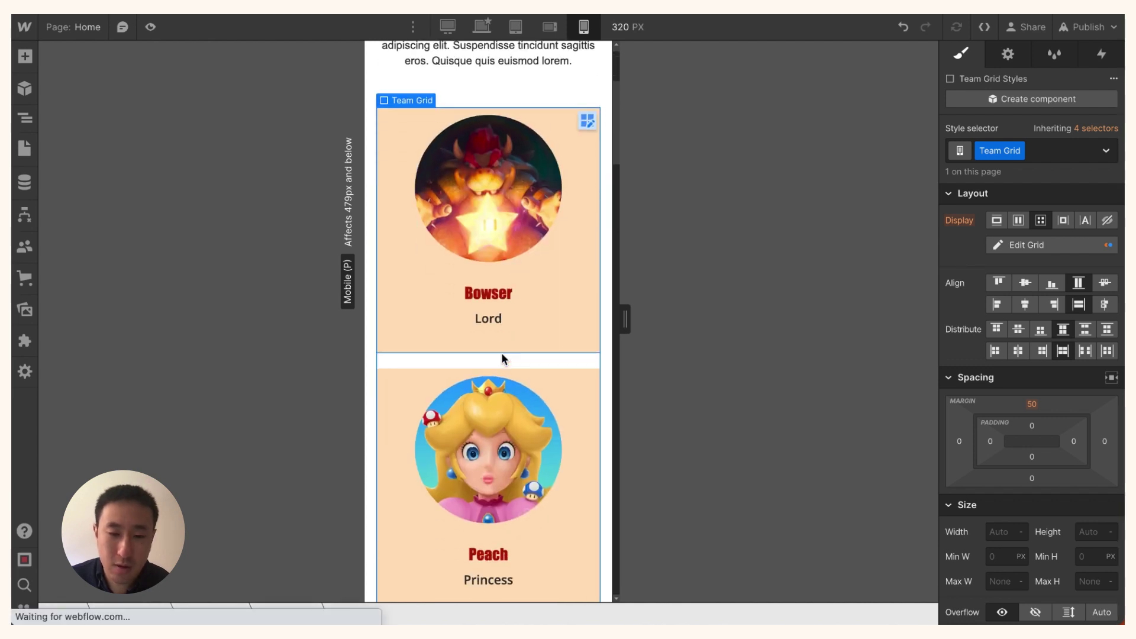
{"action": "scroll", "coordinate": [503, 353], "scroll_direction": "down", "scroll_amount": 20}
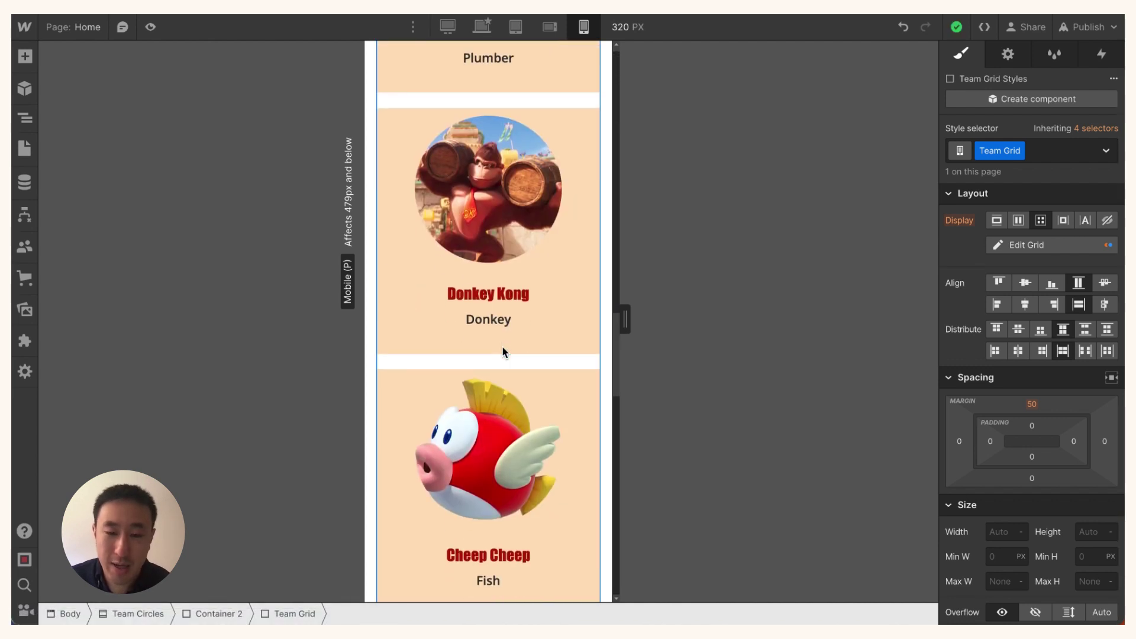
Step: Change the Team Grid to a horizontal flex layout with an 18 px column gap at the mobile portrait breakpoint
{"action": "scroll", "coordinate": [578, 225], "scroll_direction": "up", "scroll_amount": 20}
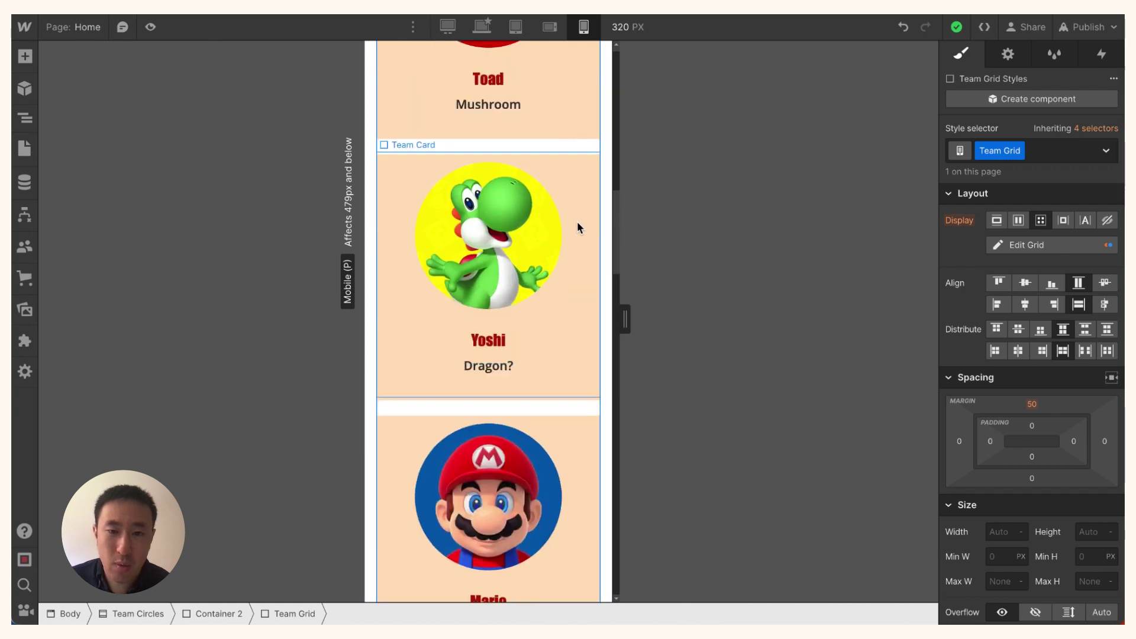
{"action": "scroll", "coordinate": [578, 229], "scroll_direction": "up", "scroll_amount": 4}
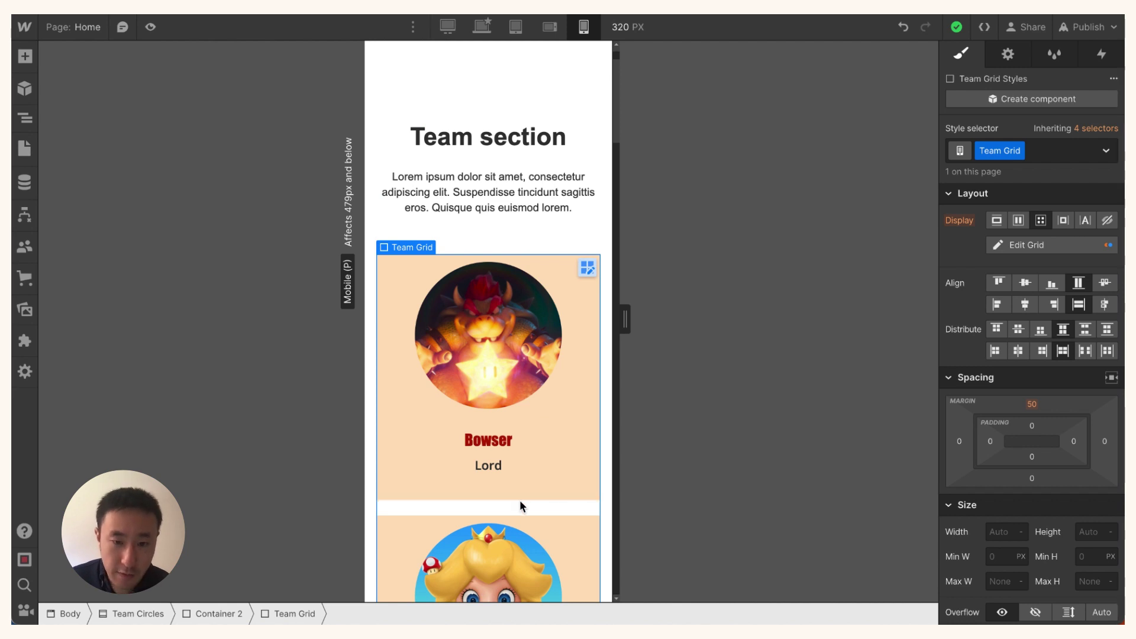
{"action": "left_click", "coordinate": [1021, 221]}
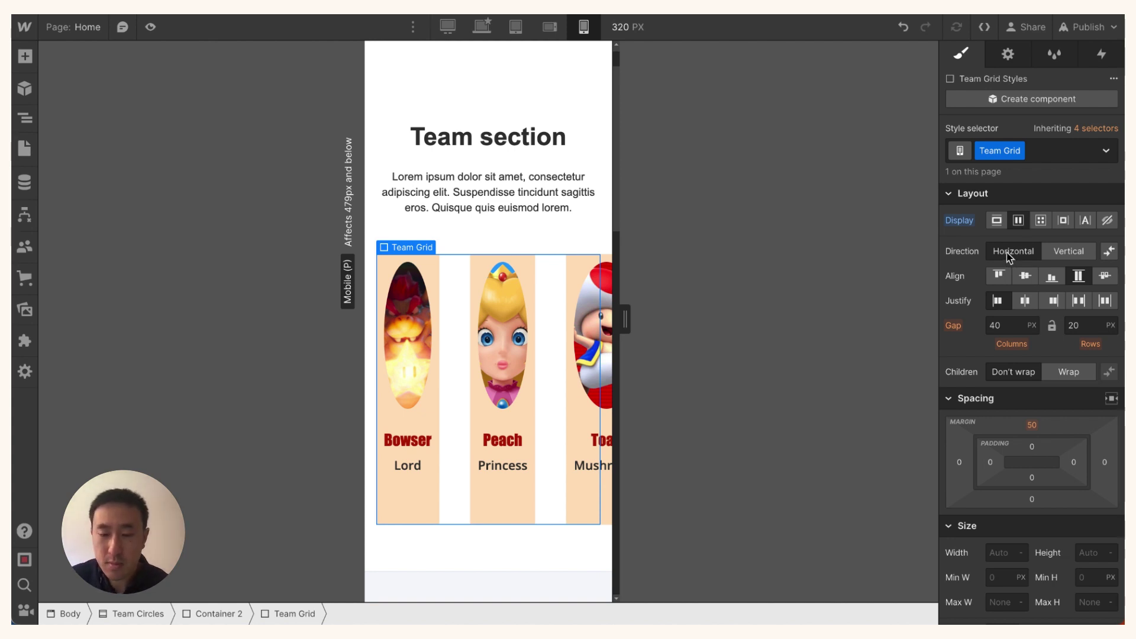
{"action": "left_click", "coordinate": [1010, 326]}
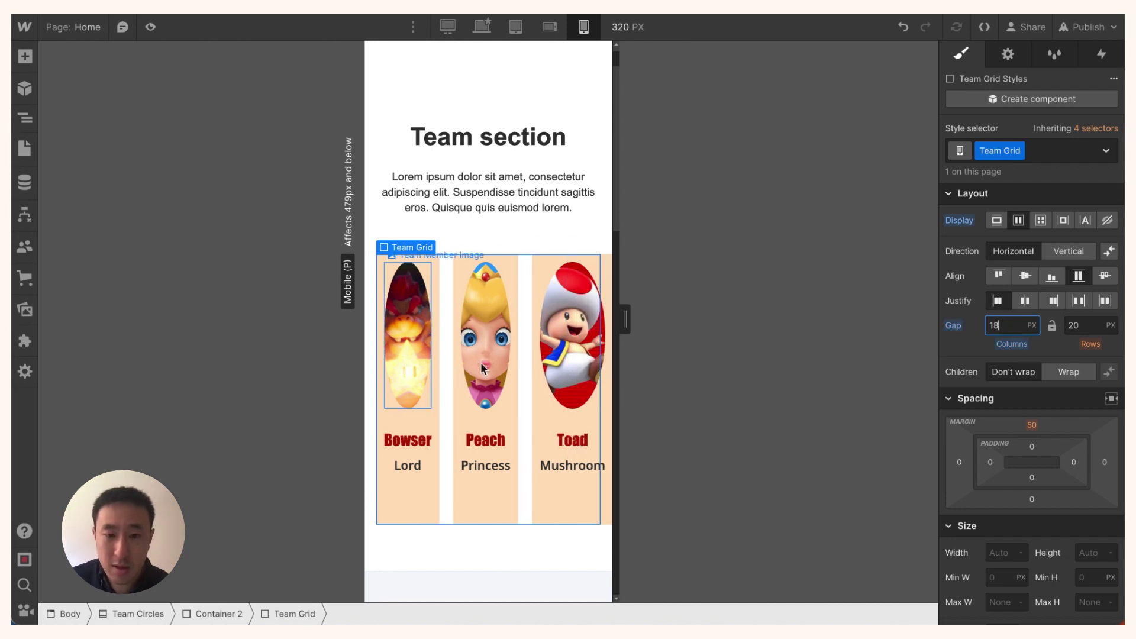
Step: Set the Team Card's minimum width to 260 px
{"action": "left_click", "coordinate": [432, 270]}
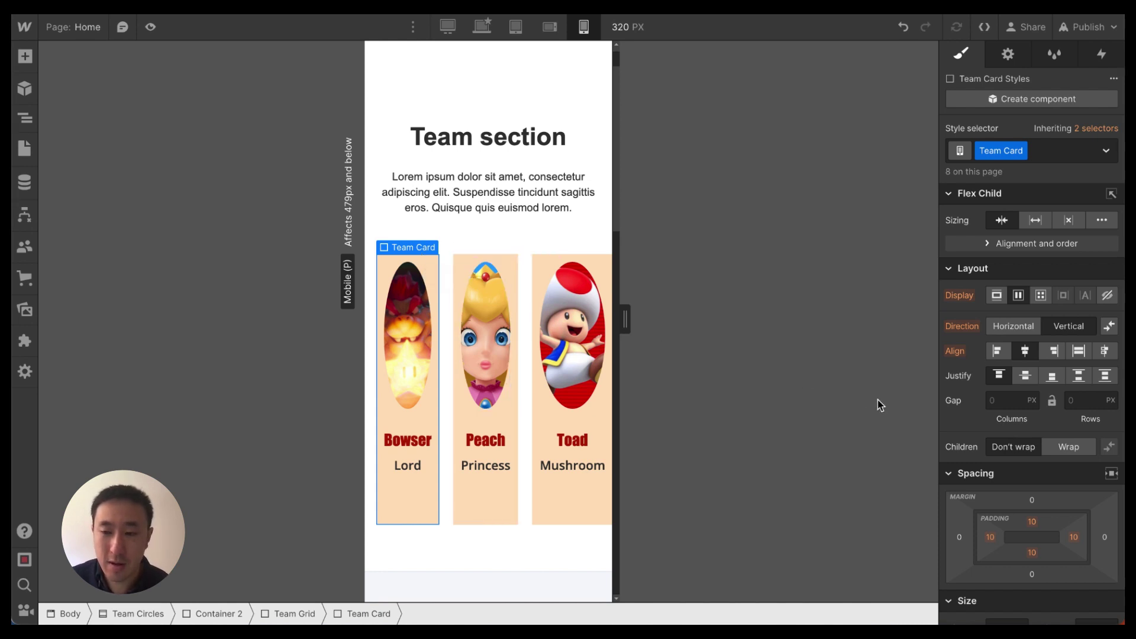
{"action": "scroll", "coordinate": [1053, 379], "scroll_direction": "down", "scroll_amount": 3}
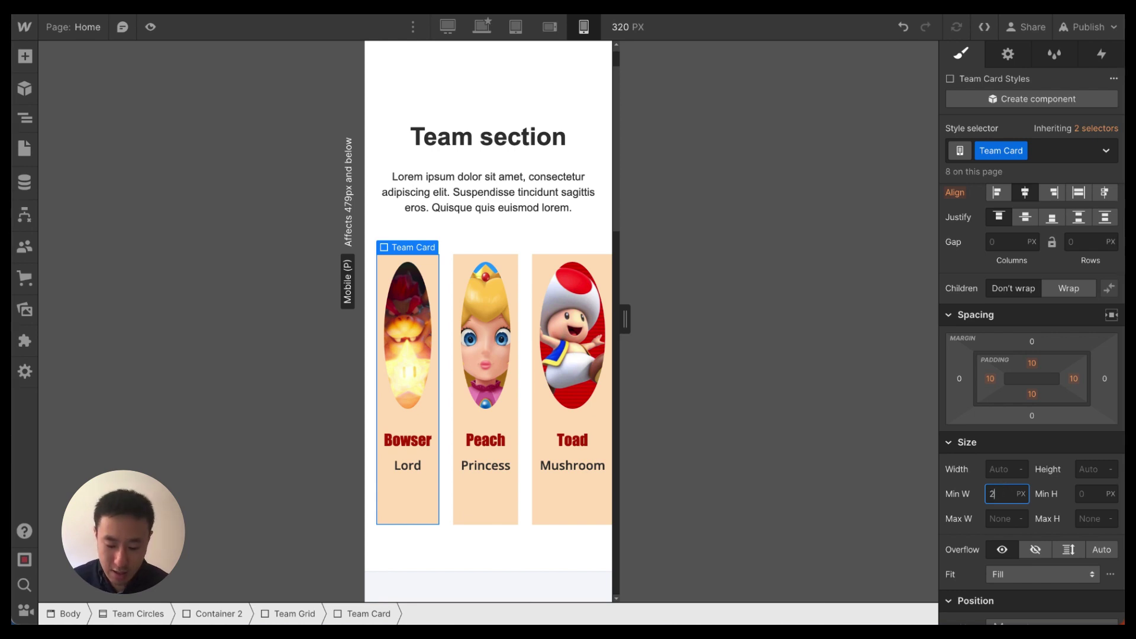
{"action": "key", "text": "Return"}
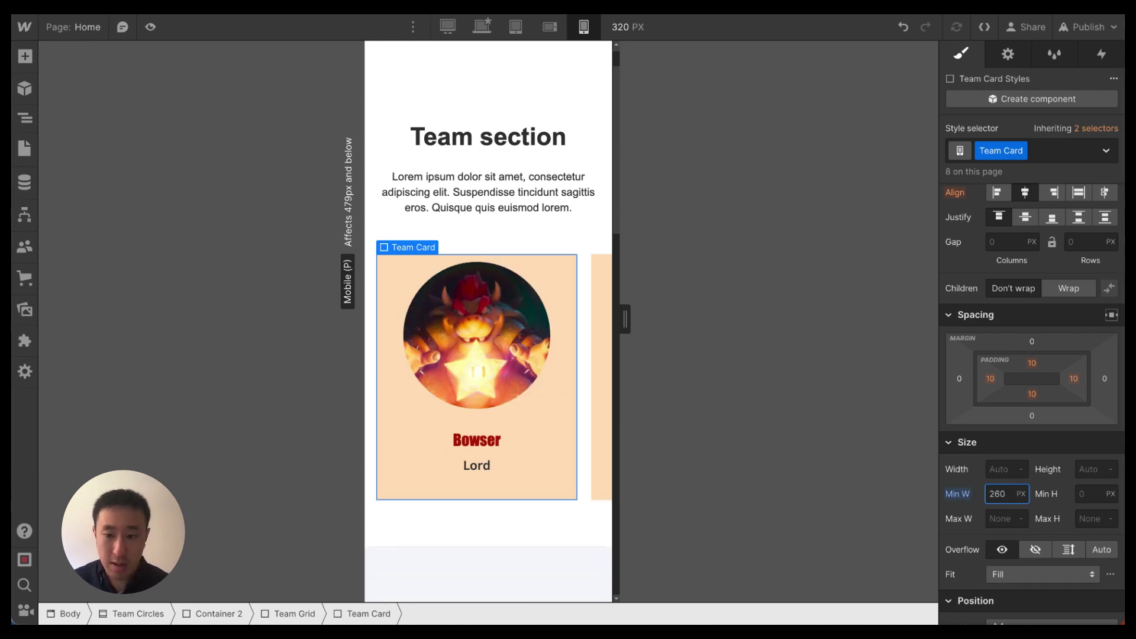
Step: Set the Team Card's minimum width to 85% and check the cards with the preview widened to 360 px
{"action": "mouse_move", "coordinate": [626, 311]}
{"action": "left_mouse_down"}
{"action": "mouse_move", "coordinate": [677, 309]}
{"action": "mouse_move", "coordinate": [635, 315]}
{"action": "left_mouse_up"}
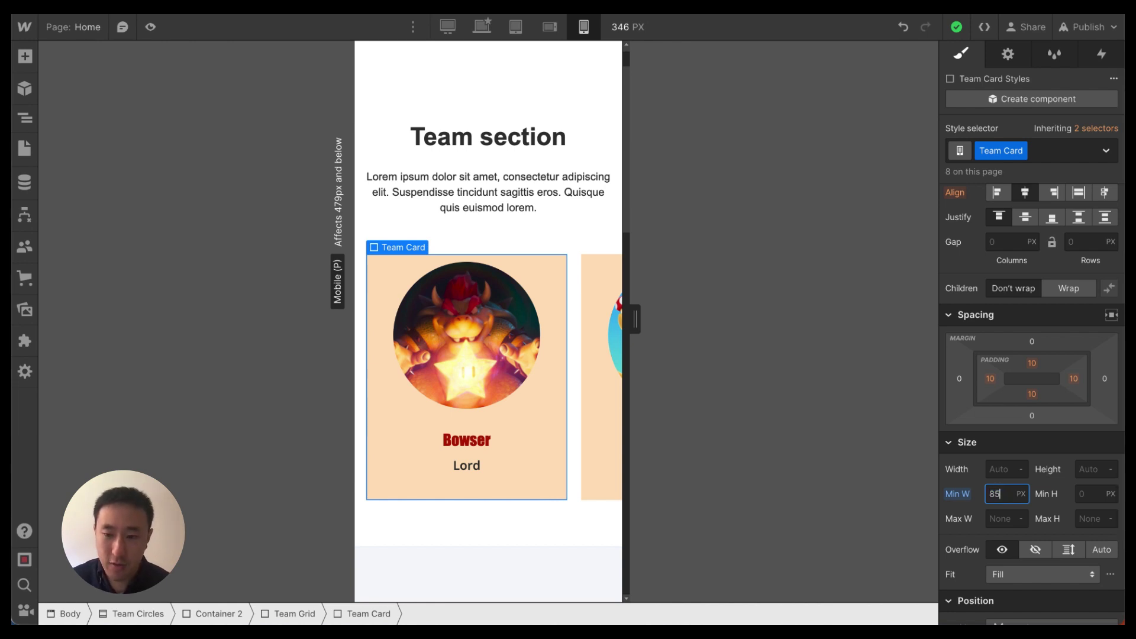
{"action": "type", "text": "%"}
{"action": "key", "text": "Return"}
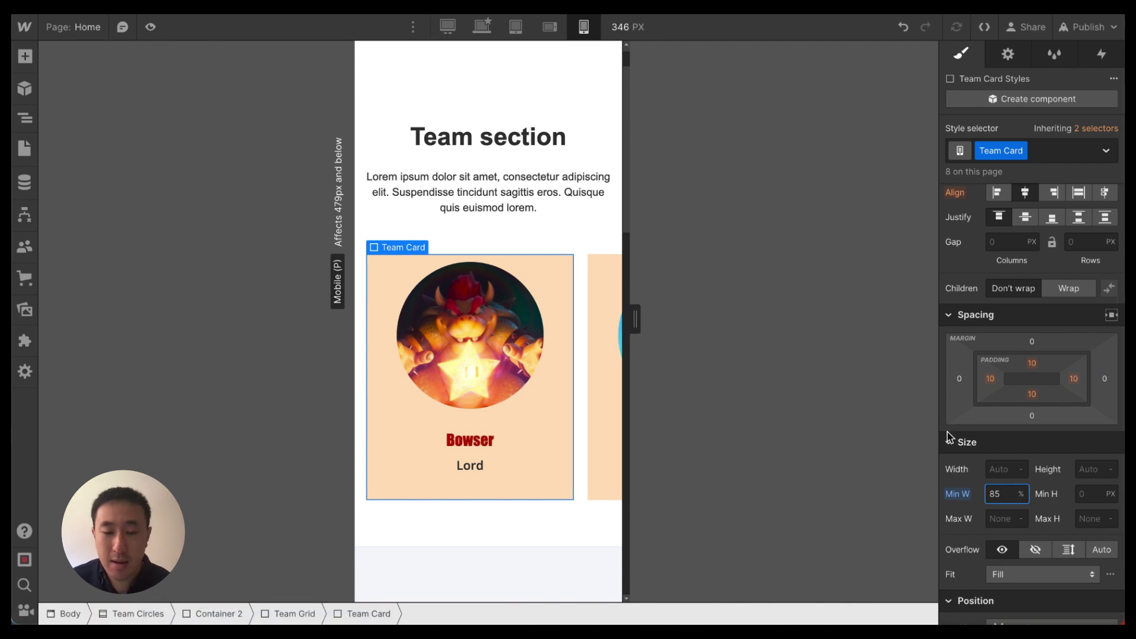
{"action": "left_click", "coordinate": [617, 296]}
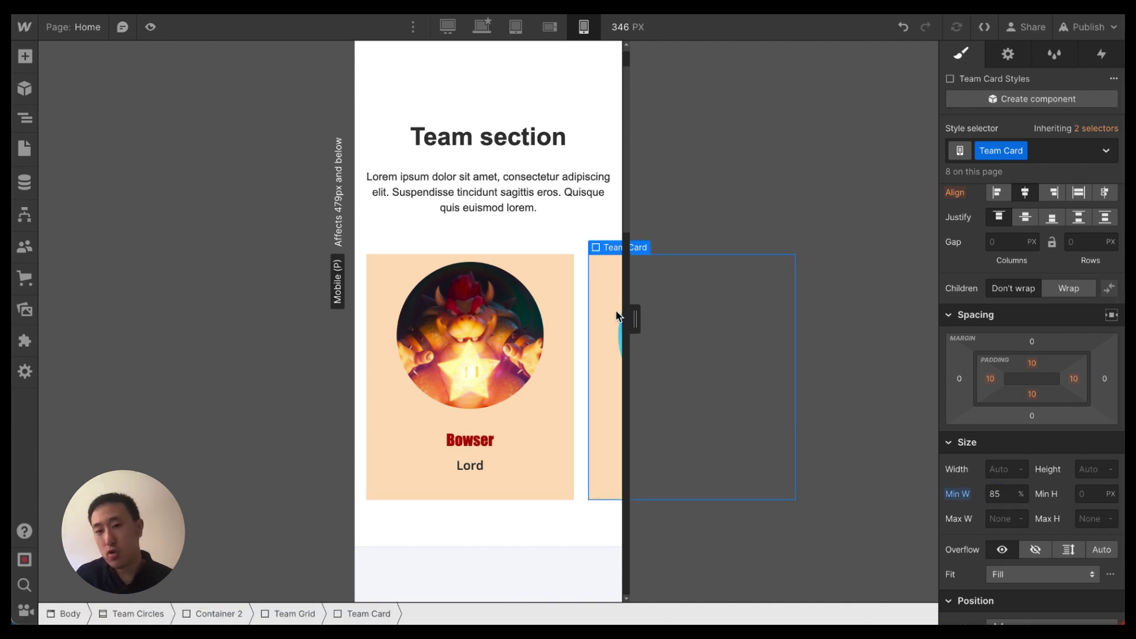
{"action": "mouse_move", "coordinate": [632, 317]}
{"action": "left_mouse_down"}
{"action": "mouse_move", "coordinate": [665, 315]}
{"action": "mouse_move", "coordinate": [631, 317]}
{"action": "left_mouse_up"}
Step: Set the Team Grid's overflow to Auto
{"action": "left_click", "coordinate": [587, 293]}
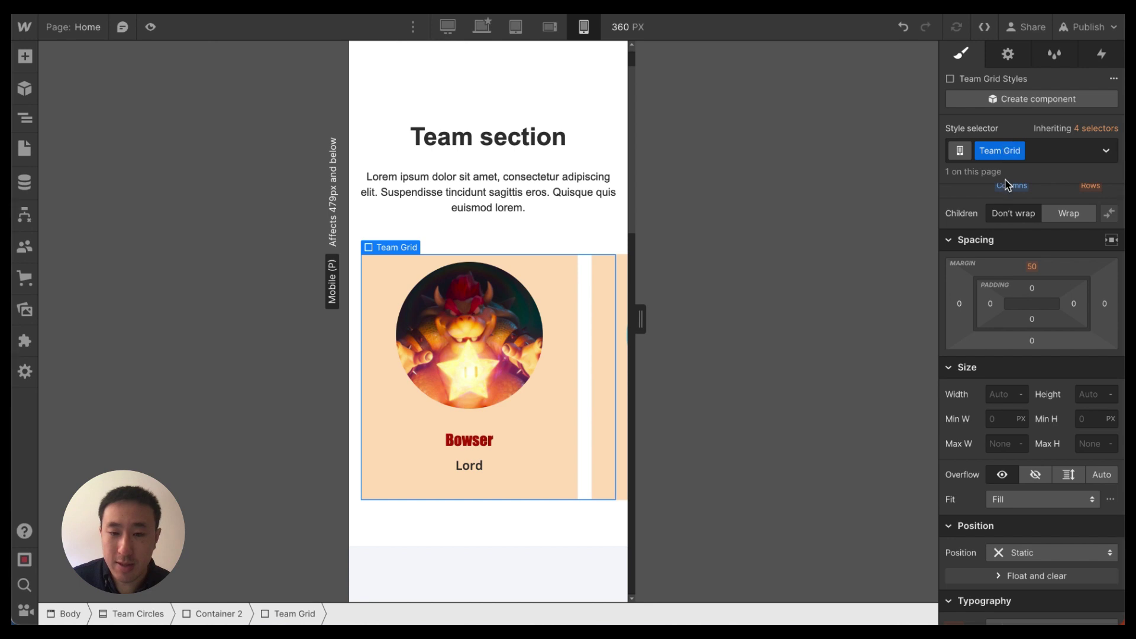
{"action": "scroll", "coordinate": [1029, 331], "scroll_direction": "down", "scroll_amount": 4}
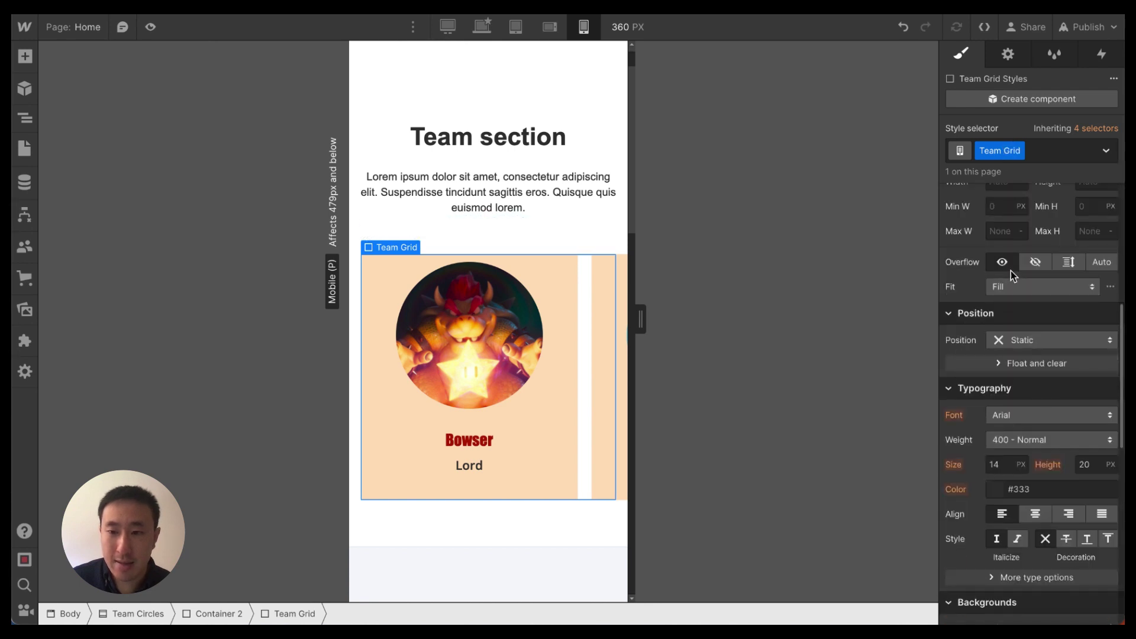
{"action": "left_click", "coordinate": [1099, 264]}
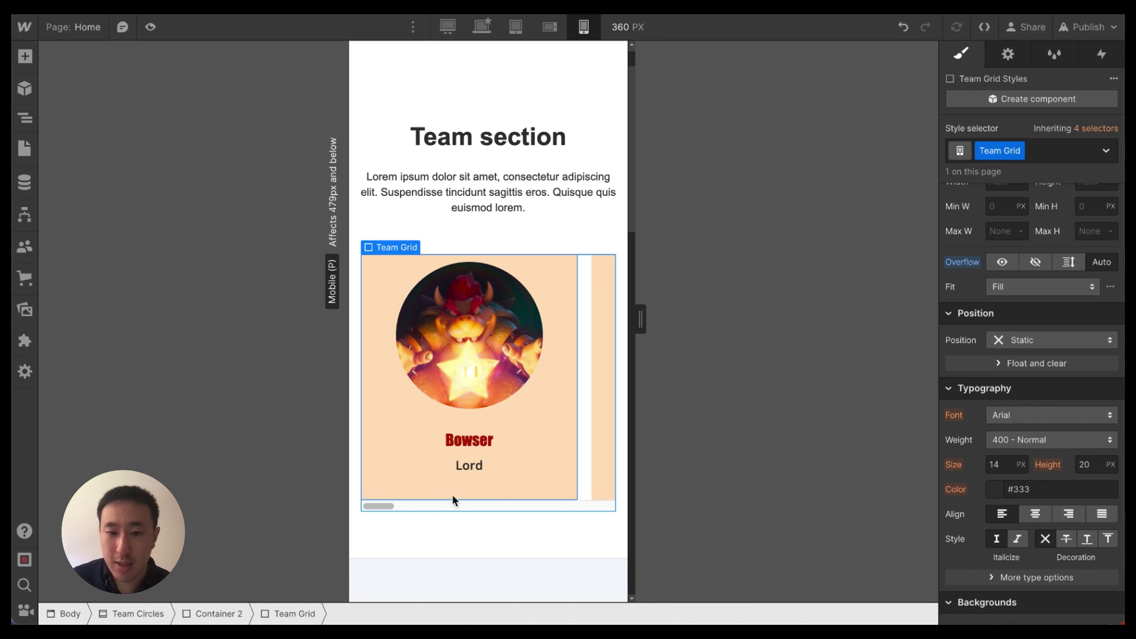
Step: Test the sideways scrolling of the team card row and check the second card beyond the preview's edge
{"action": "left_click_drag", "start_coordinate": [377, 507], "coordinate": [338, 509]}
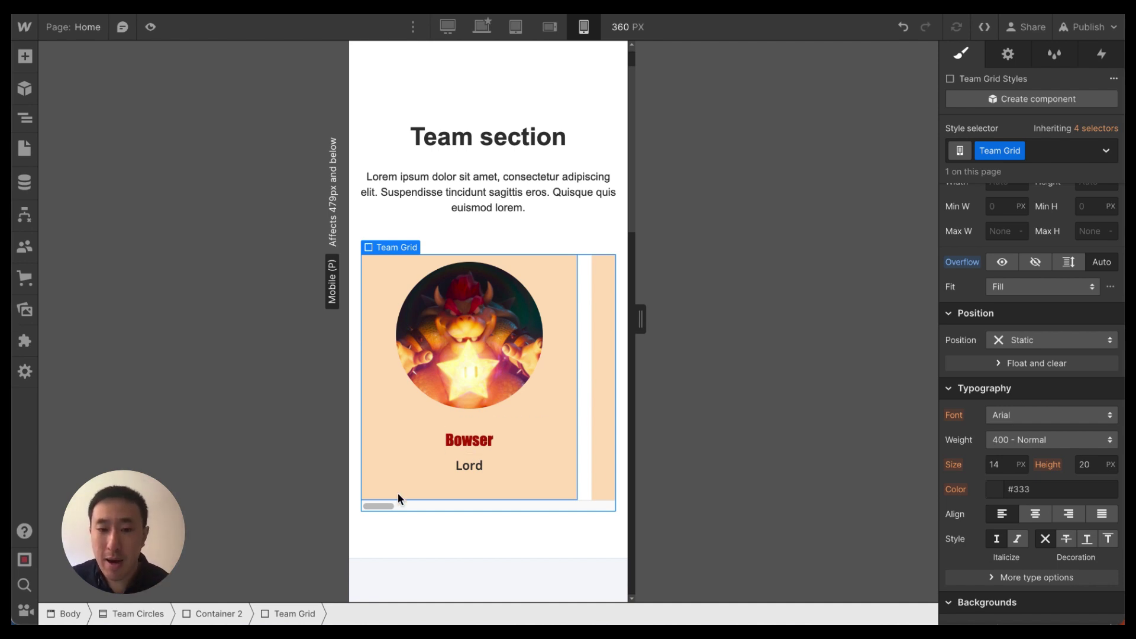
{"action": "left_click_drag", "start_coordinate": [387, 505], "coordinate": [384, 506]}
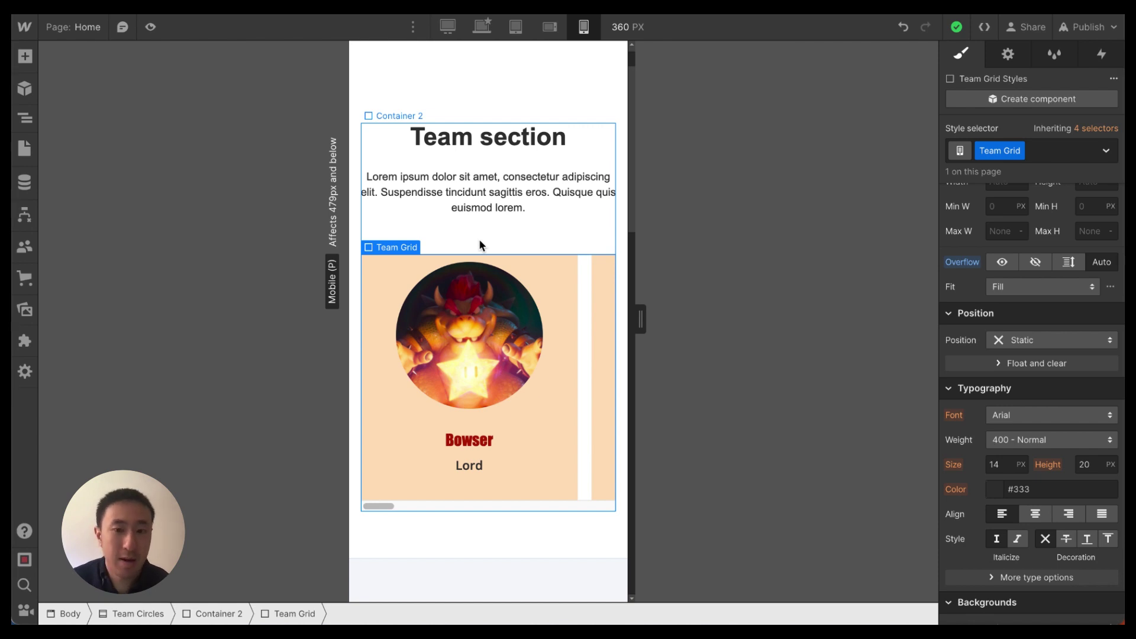
{"action": "left_click", "coordinate": [604, 281]}
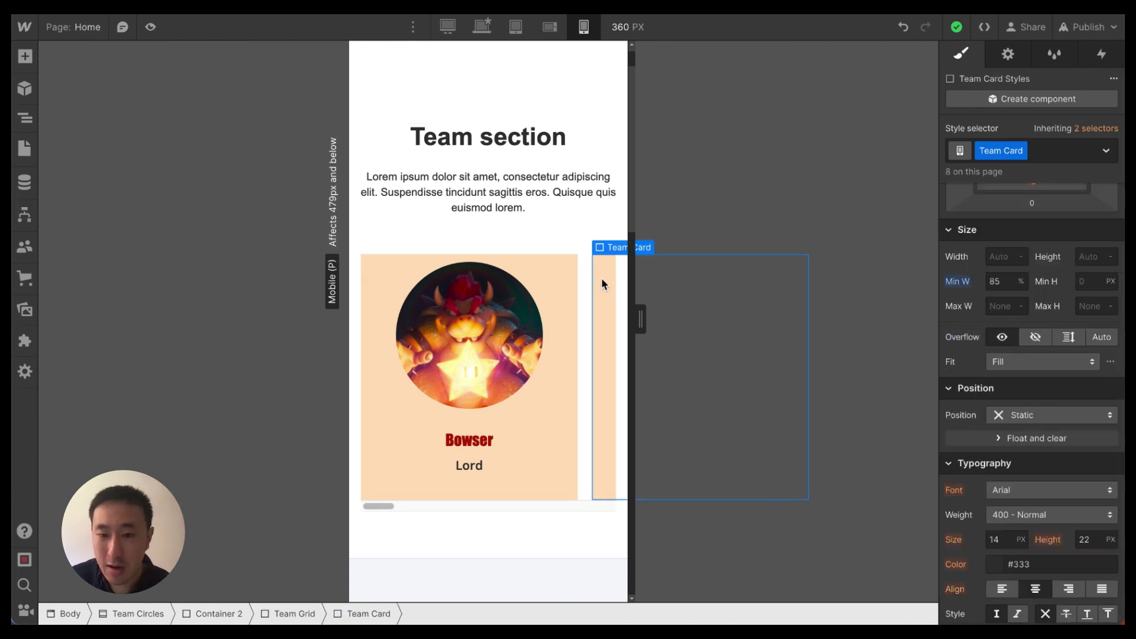
{"action": "left_click_drag", "start_coordinate": [389, 506], "coordinate": [360, 487]}
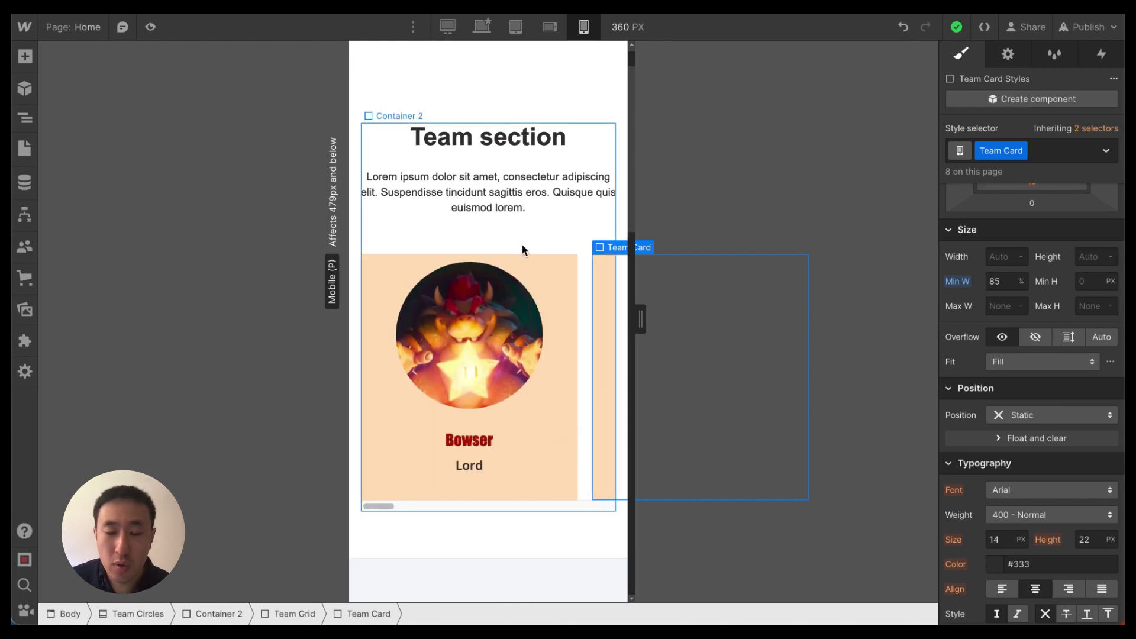
{"action": "left_click_drag", "start_coordinate": [385, 509], "coordinate": [362, 507]}
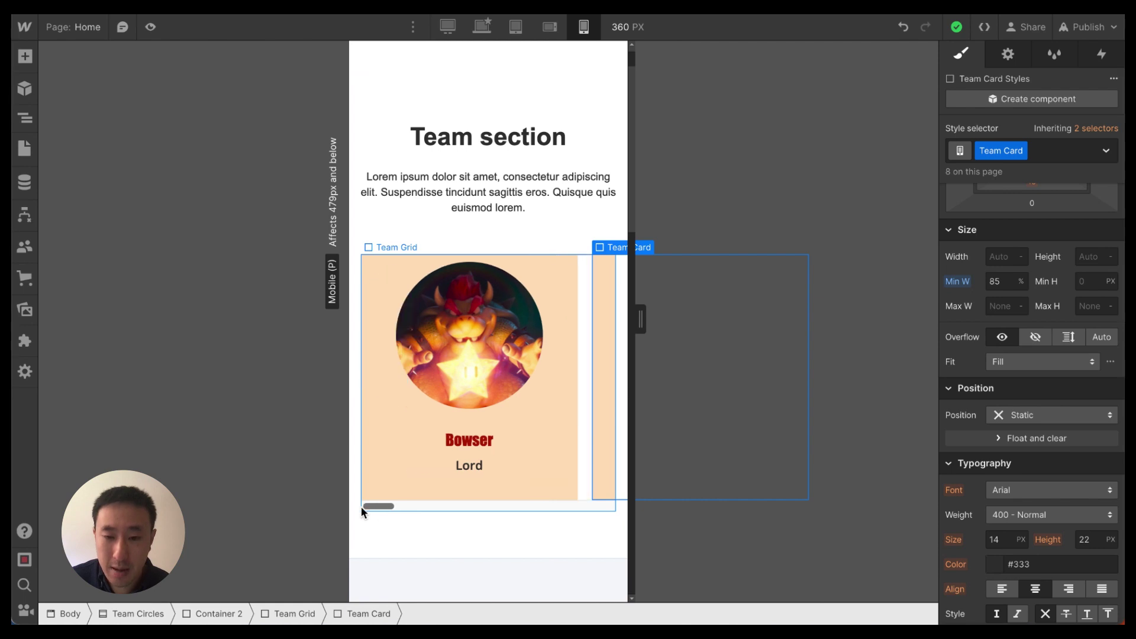
Step: Give the Team Grid a bottom padding of 20 px to separate the cards from the scrollbar
{"action": "left_click", "coordinate": [583, 350]}
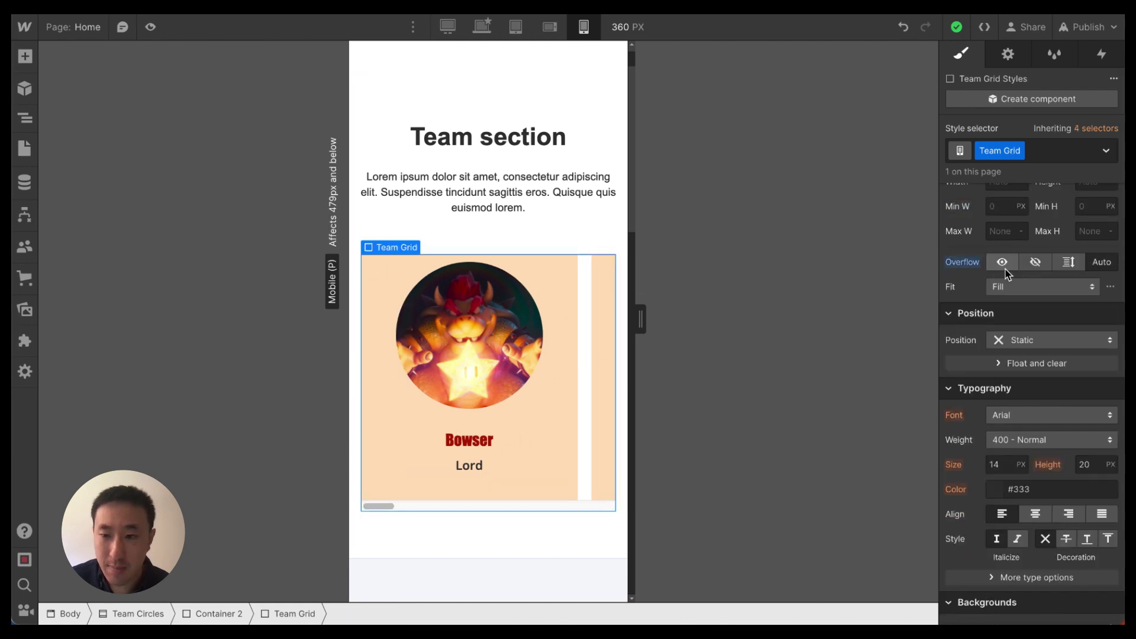
{"action": "scroll", "coordinate": [1018, 278], "scroll_direction": "up", "scroll_amount": 3}
{"action": "left_click", "coordinate": [1035, 278]}
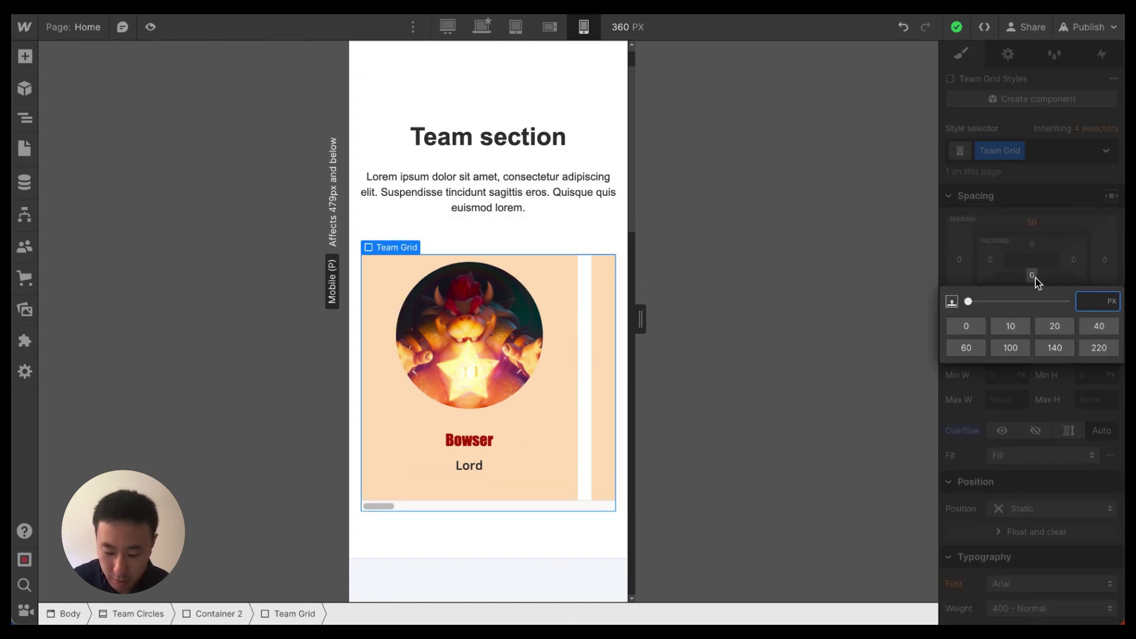
{"action": "type", "text": "20"}
{"action": "key", "text": "Return"}
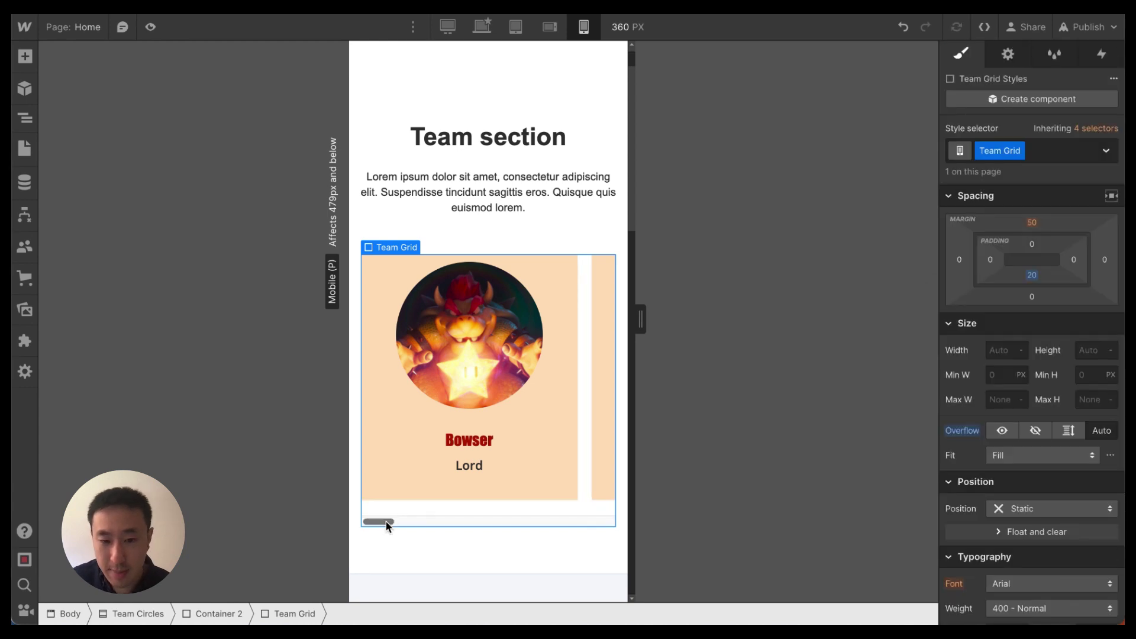
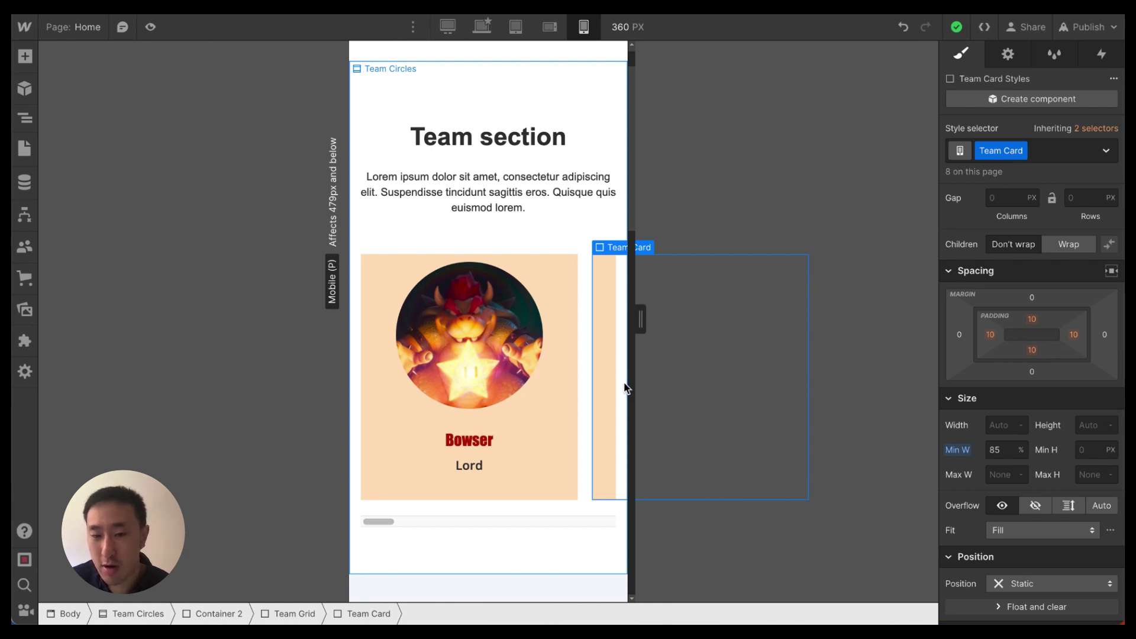
Step: Set the Team Circles section's left and right padding to 0 and test the card row's edge-to-edge scrolling
{"action": "left_click", "coordinate": [455, 99]}
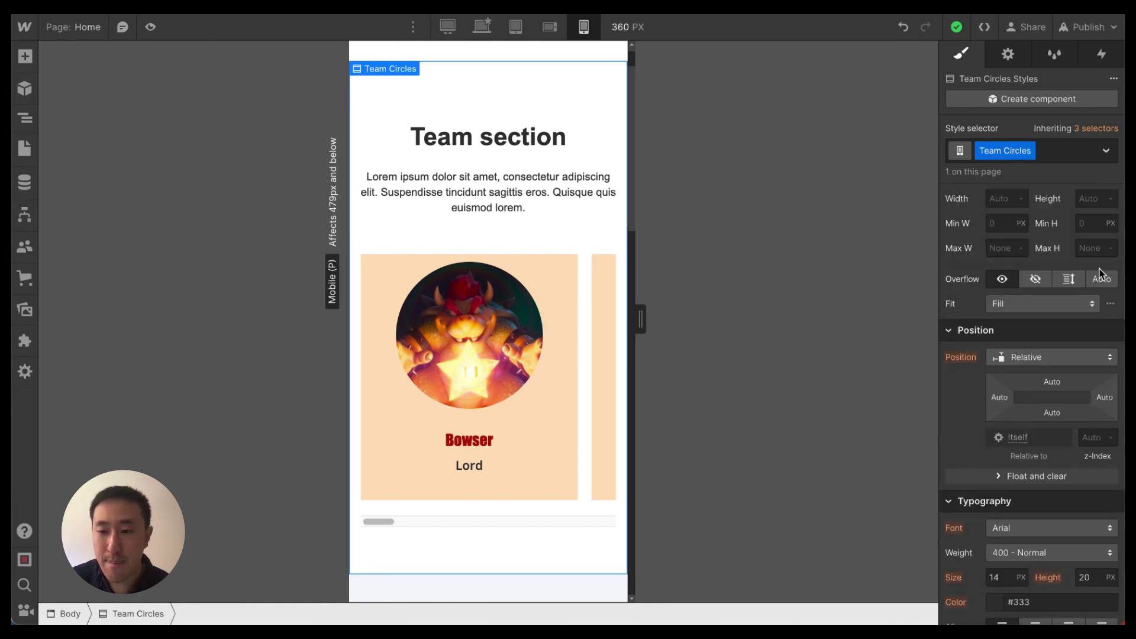
{"action": "scroll", "coordinate": [1101, 274], "scroll_direction": "up", "scroll_amount": 4}
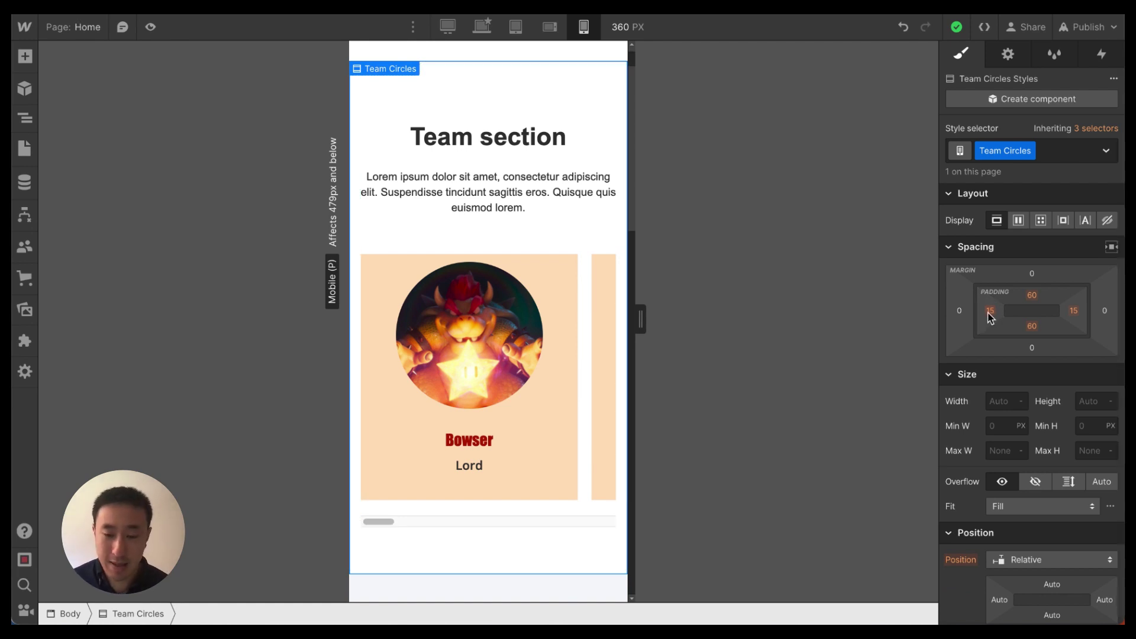
{"action": "left_click", "coordinate": [408, 262]}
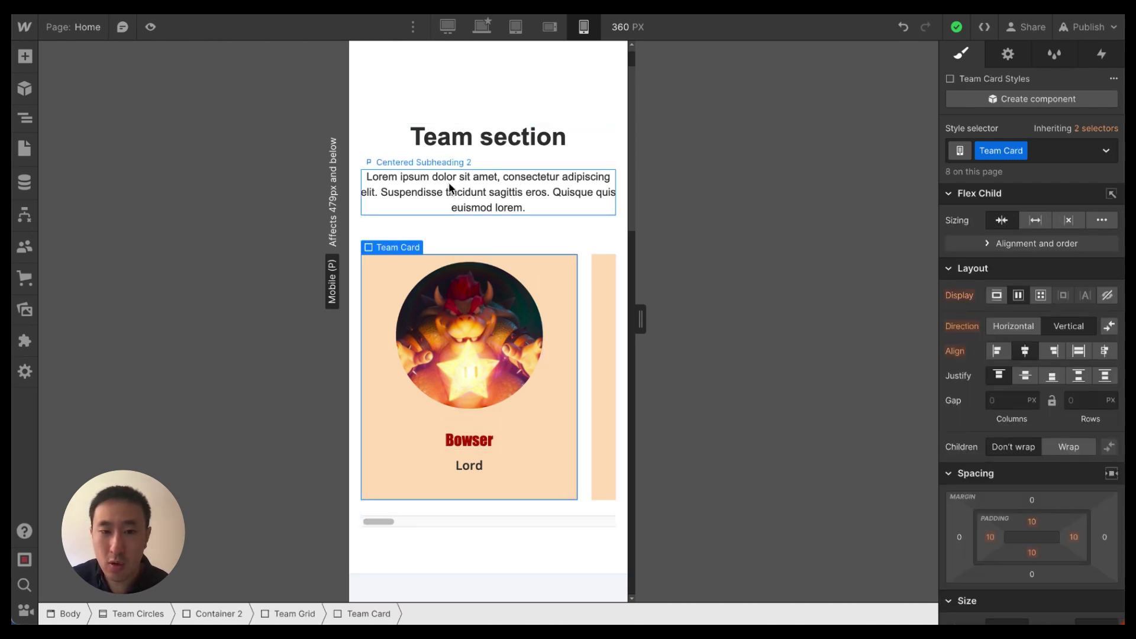
{"action": "left_click", "coordinate": [395, 78]}
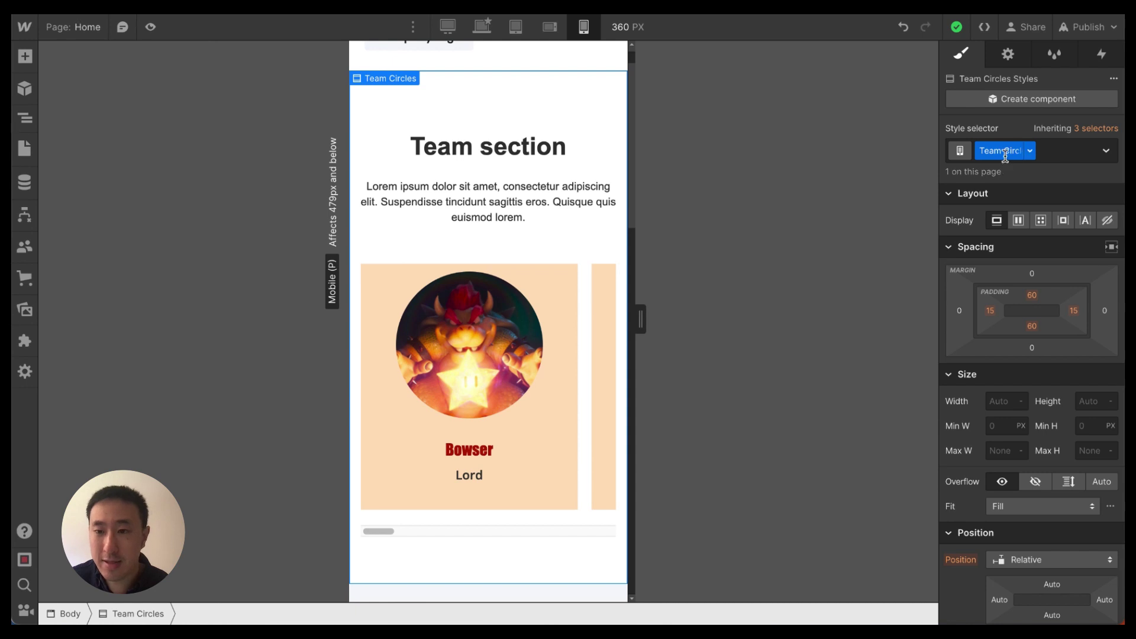
{"action": "left_click", "coordinate": [990, 311]}
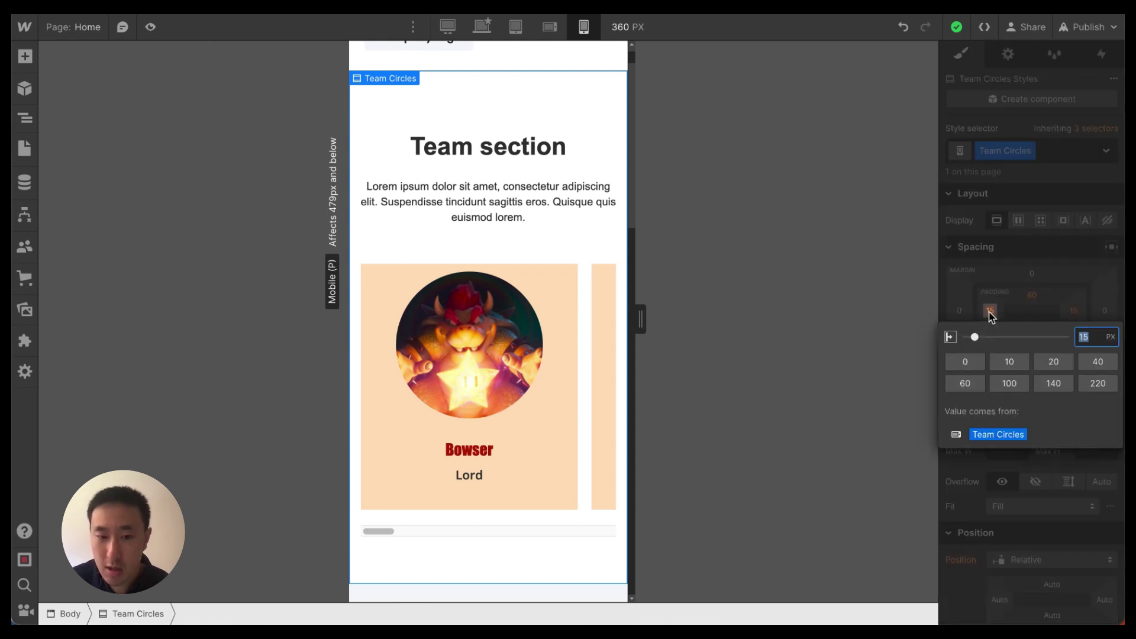
{"action": "type", "text": "0"}
{"action": "key", "text": "Return"}
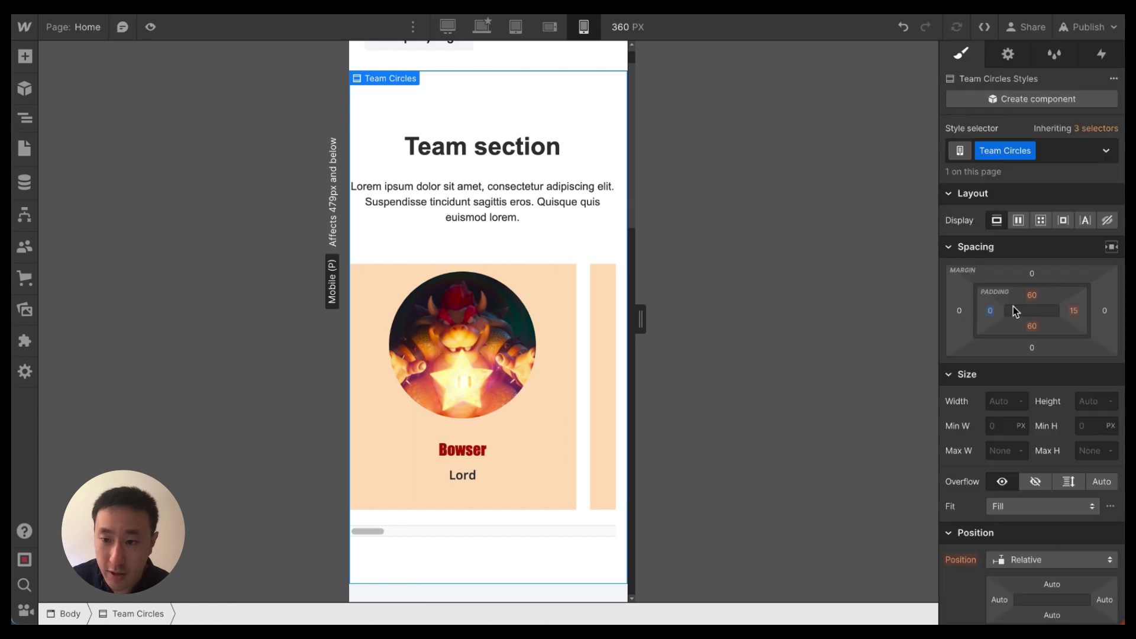
{"action": "left_click", "coordinate": [1073, 311]}
{"action": "type", "text": "0"}
{"action": "key", "text": "Return"}
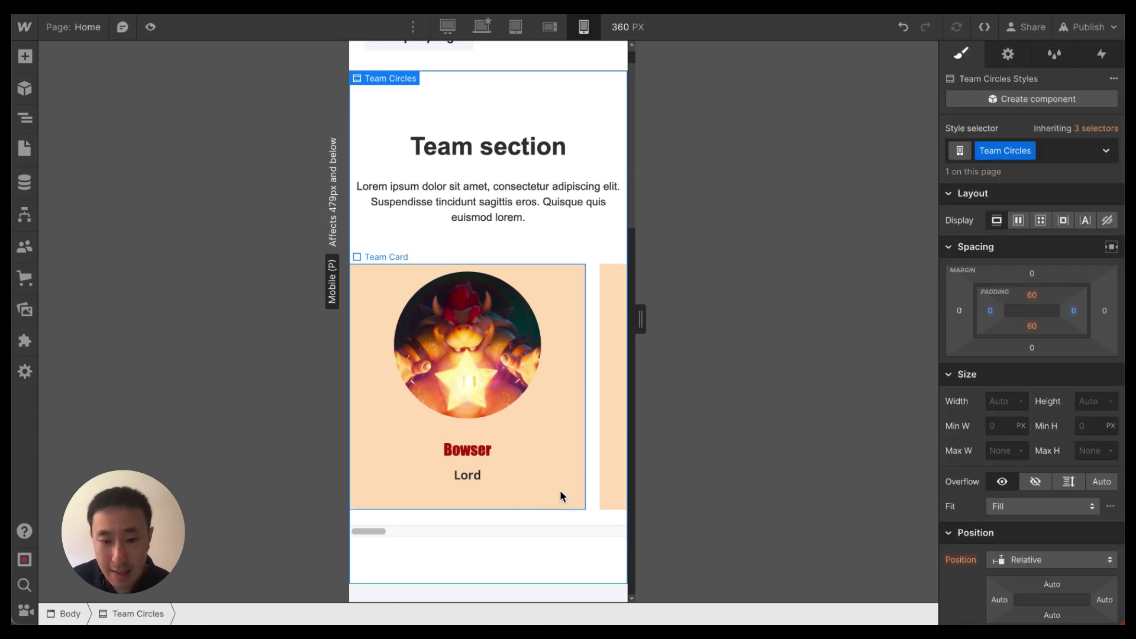
{"action": "left_click_drag", "start_coordinate": [390, 531], "coordinate": [309, 527]}
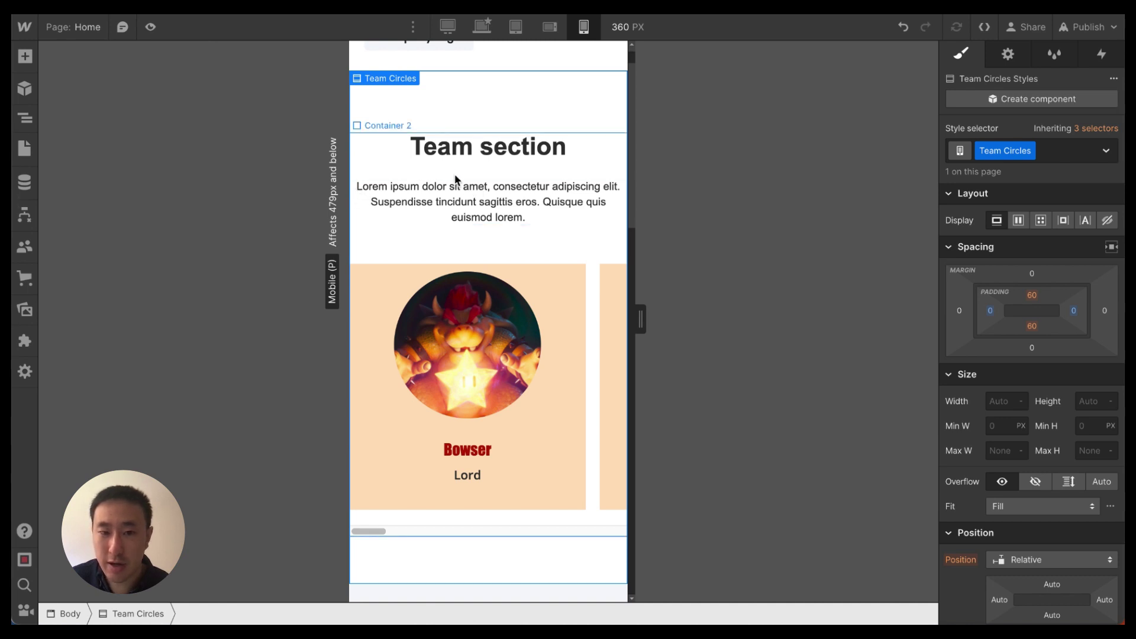
Step: Add a Div Block inside Container 2 and give it the new class team-title
{"action": "left_click", "coordinate": [439, 158]}
{"action": "key", "text": "ctrl+e"}
{"action": "type", "text": "div"}
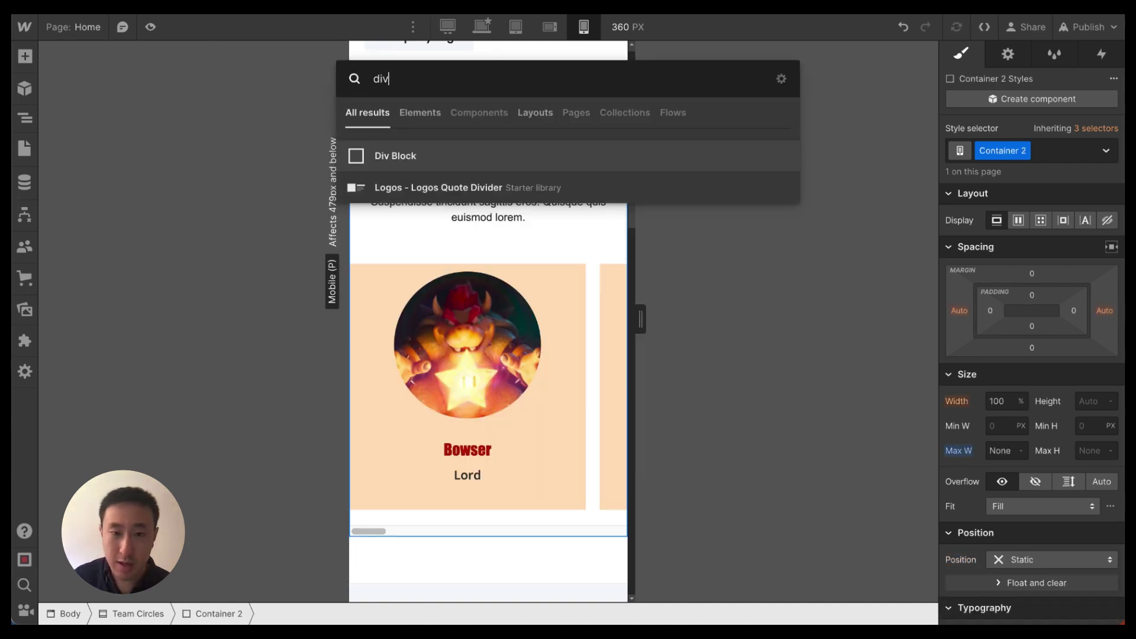
{"action": "key", "text": "Return"}
{"action": "left_click", "coordinate": [1047, 150]}
{"action": "type", "text": "team-title"}
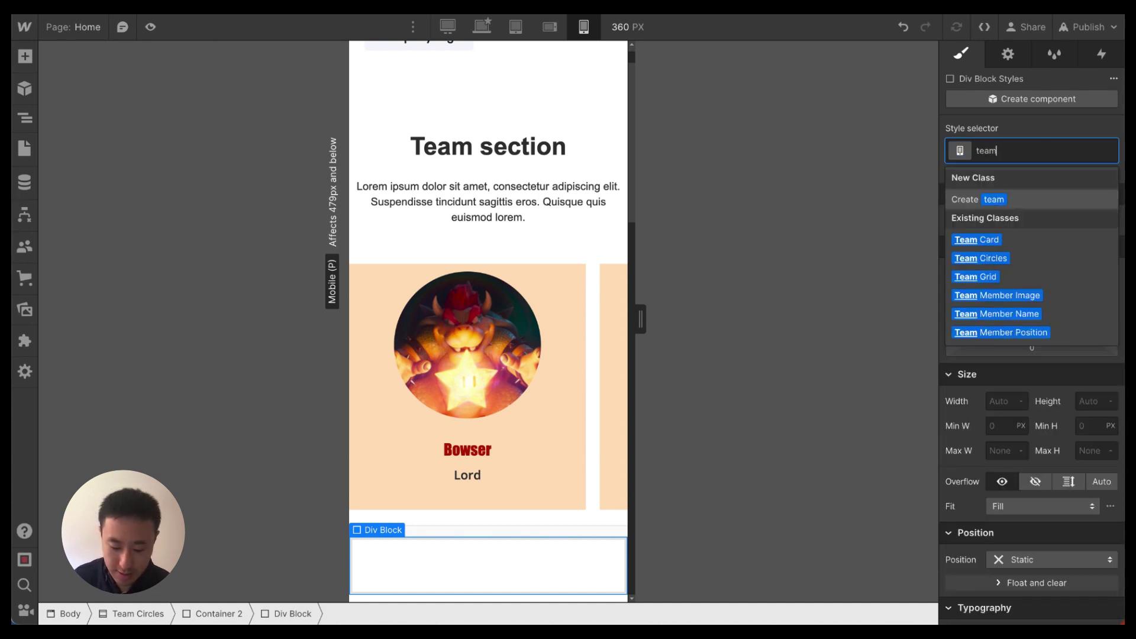
{"action": "key", "text": "Return"}
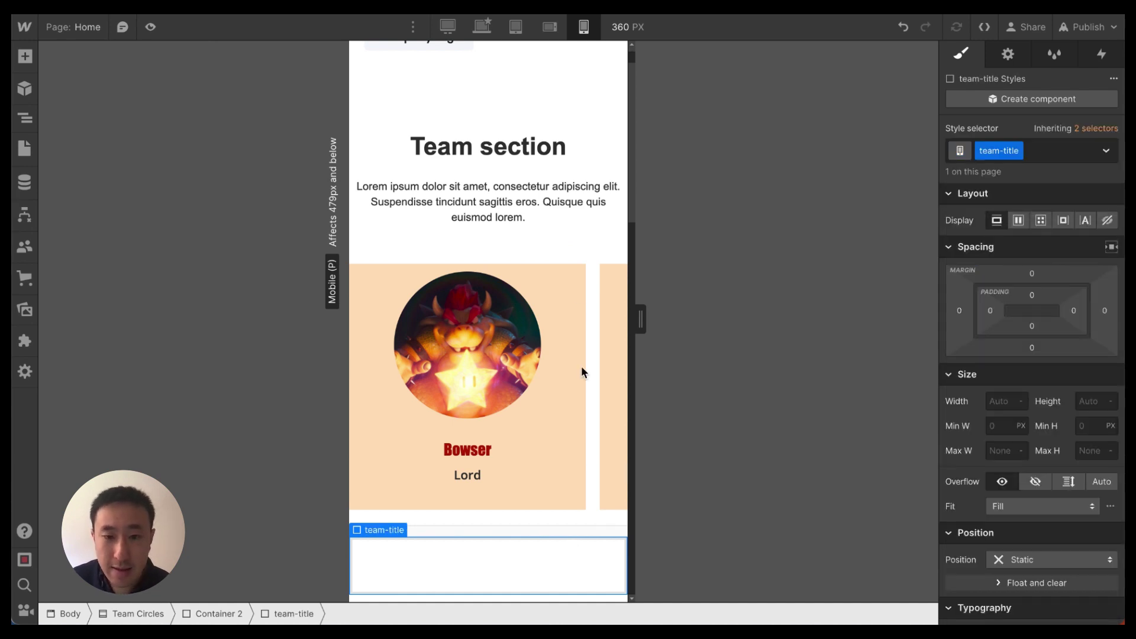
Step: Move the team-title block above the Team Grid and nest the section's heading and subheading inside it
{"action": "left_click_drag", "start_coordinate": [379, 530], "coordinate": [509, 149]}
{"action": "left_click_drag", "start_coordinate": [520, 203], "coordinate": [516, 157]}
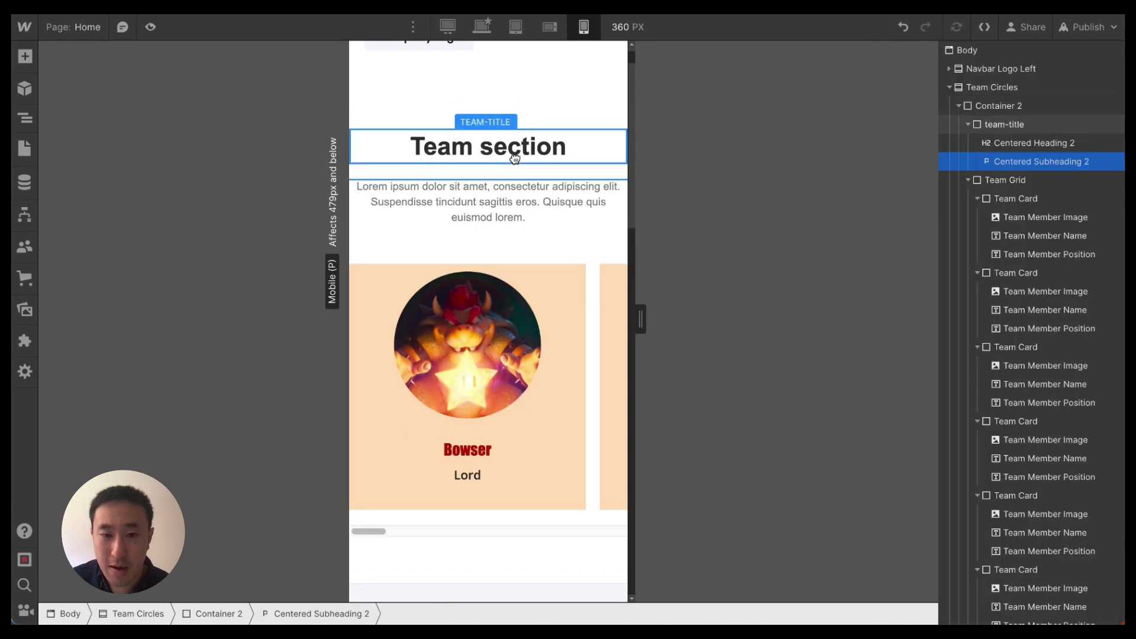
{"action": "key", "text": "z"}
{"action": "left_click", "coordinate": [126, 160]}
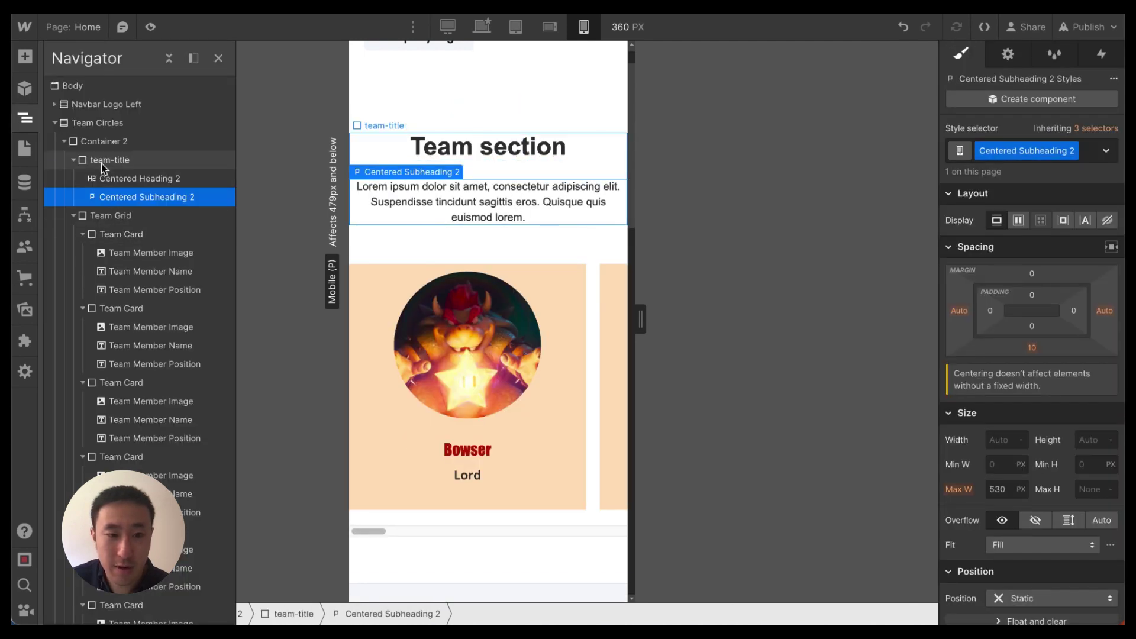
Step: Give the team-title block a left and right padding of 15 px
{"action": "key", "text": "z"}
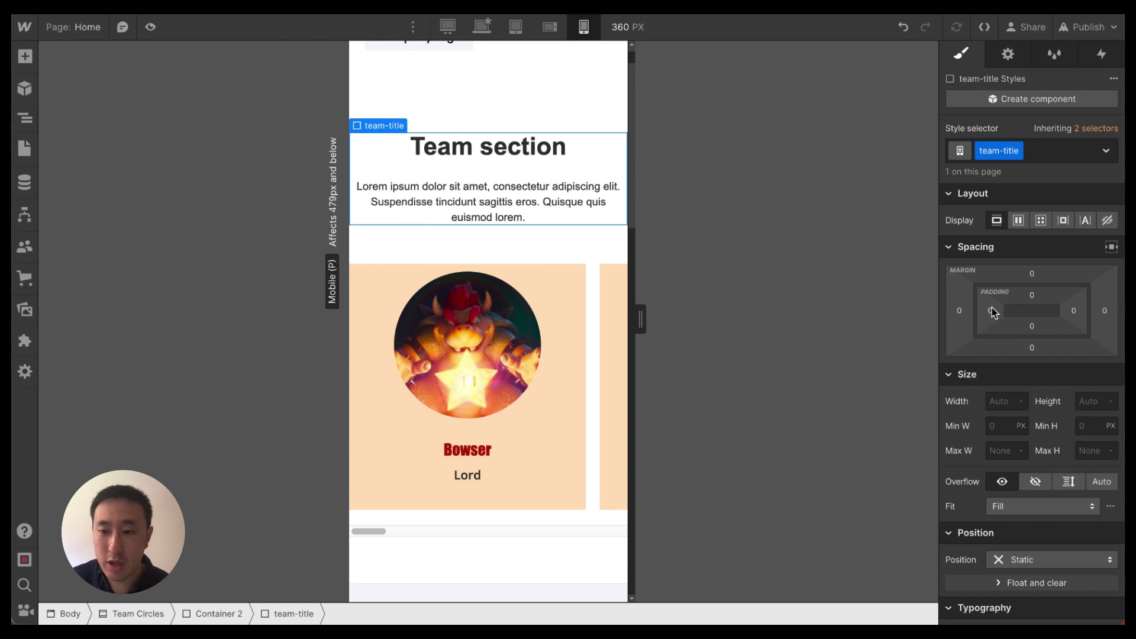
{"action": "left_click", "coordinate": [990, 310]}
{"action": "type", "text": "15"}
{"action": "key", "text": "Return"}
{"action": "left_click", "coordinate": [1076, 311]}
{"action": "type", "text": "15"}
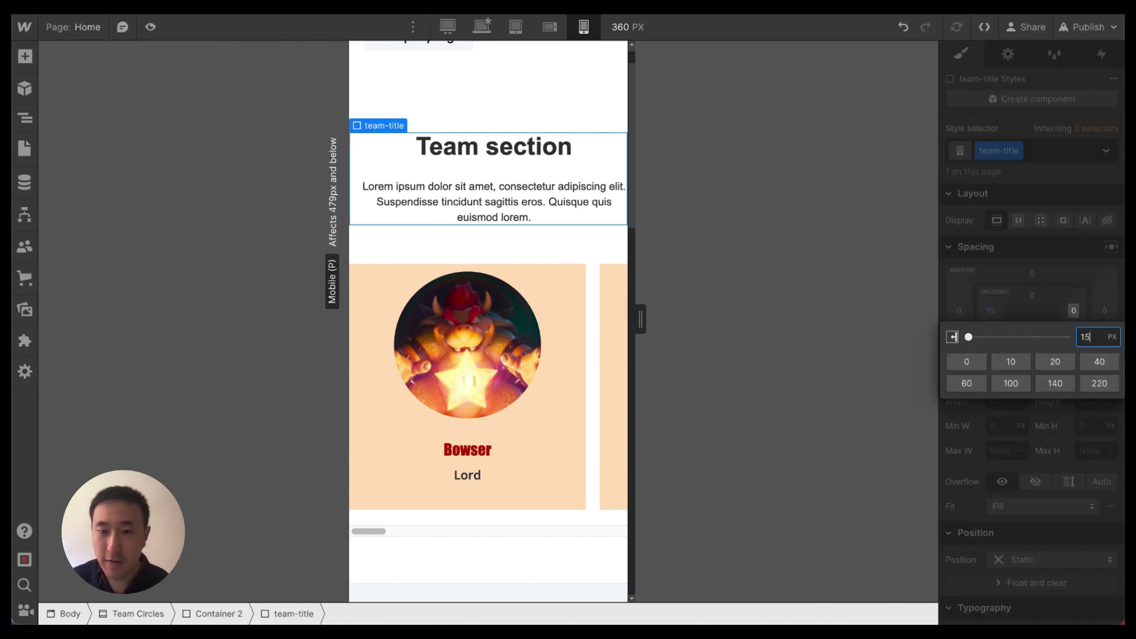
{"action": "key", "text": "Return"}
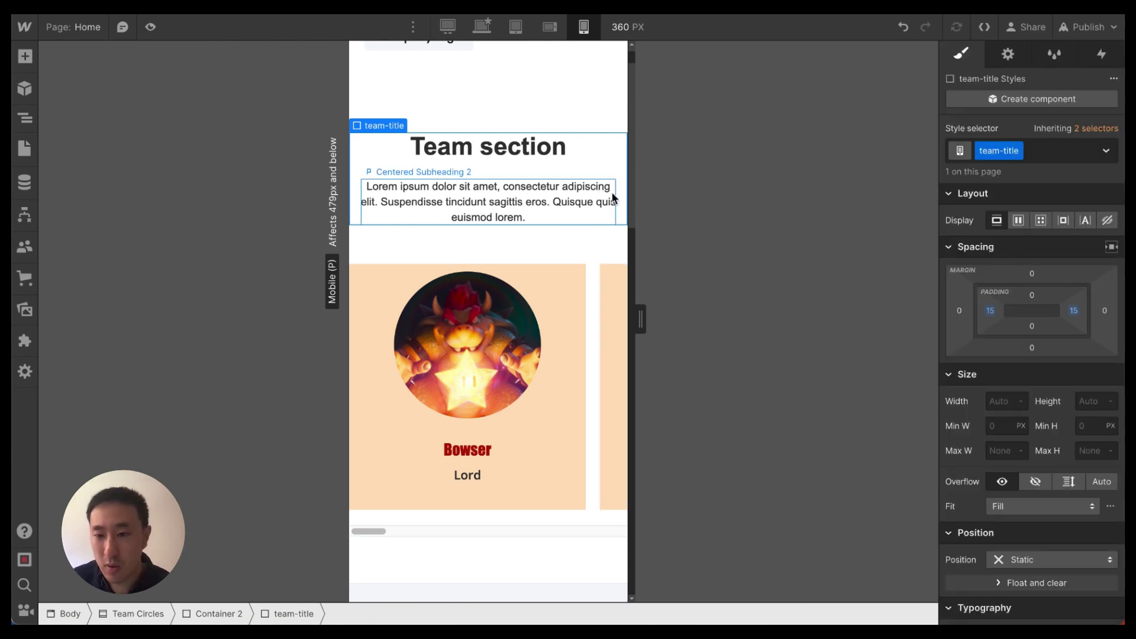
Step: Narrow the mobile canvas to about 332 px and set the Team Grid's left and right padding to 15 px
{"action": "left_click_drag", "start_coordinate": [640, 320], "coordinate": [630, 319]}
{"action": "left_click", "coordinate": [581, 346]}
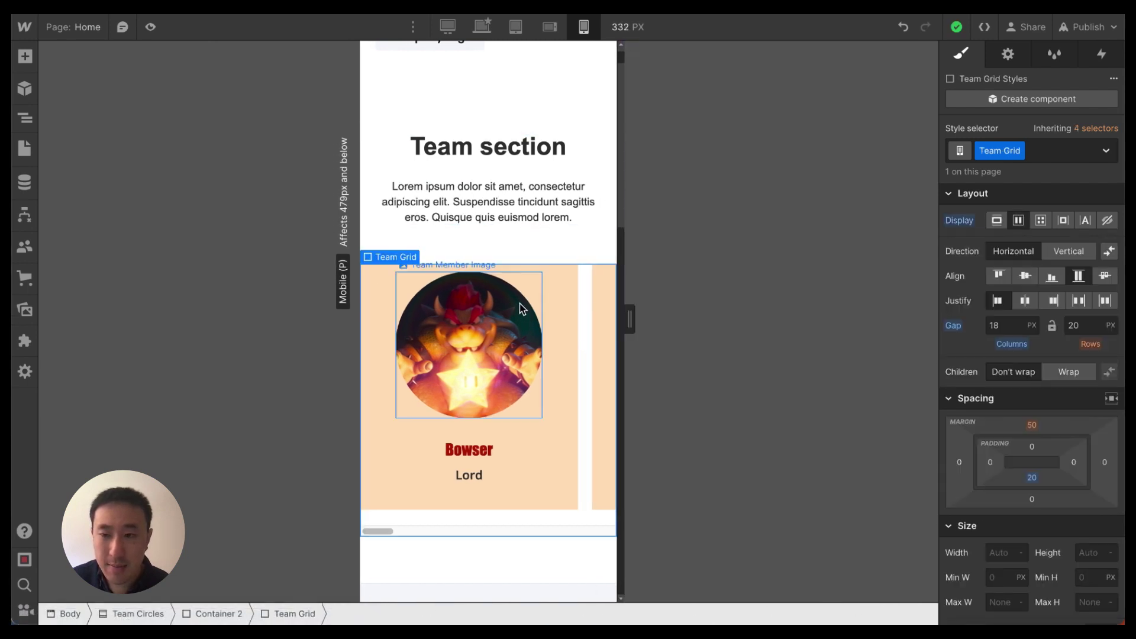
{"action": "left_click", "coordinate": [990, 462]}
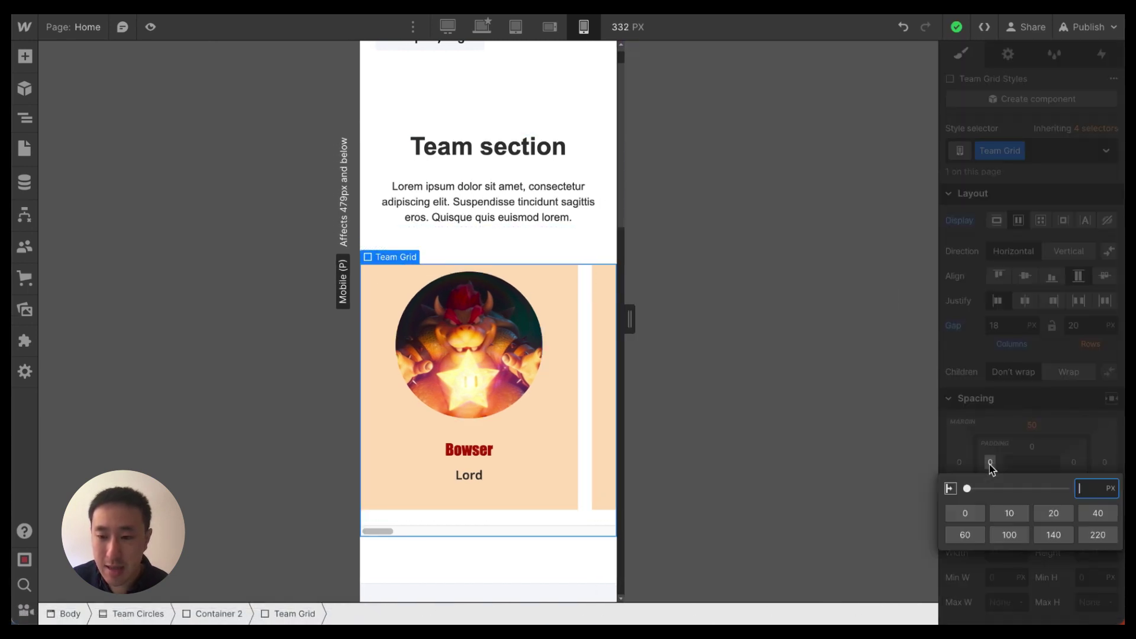
{"action": "type", "text": "15"}
{"action": "key", "text": "Return"}
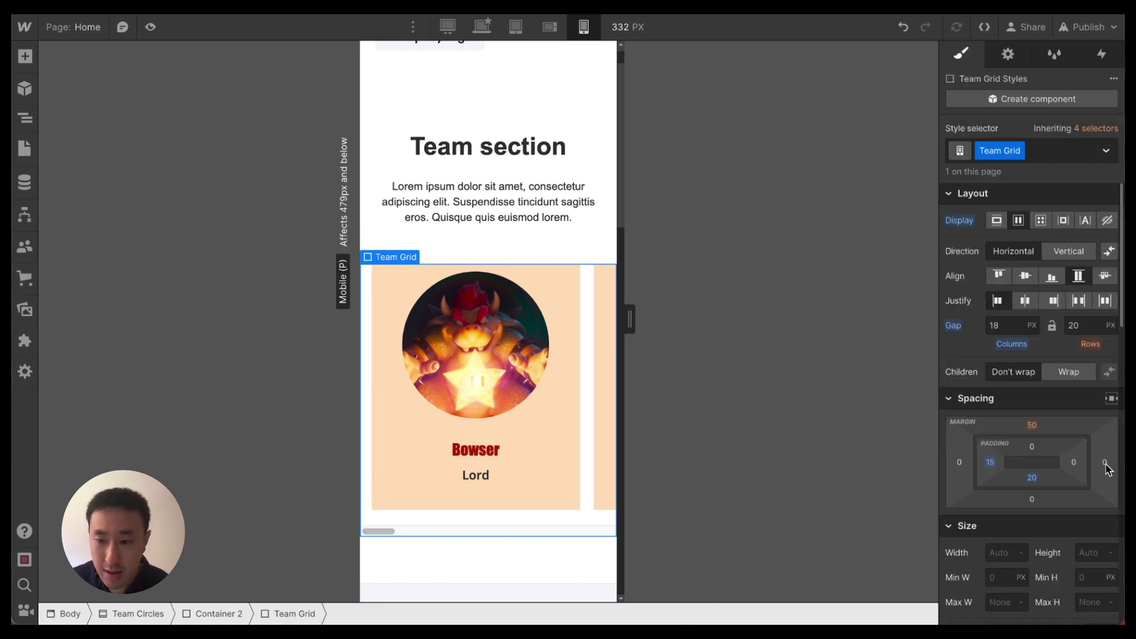
{"action": "left_click", "coordinate": [1074, 462]}
{"action": "type", "text": "15"}
{"action": "key", "text": "Return"}
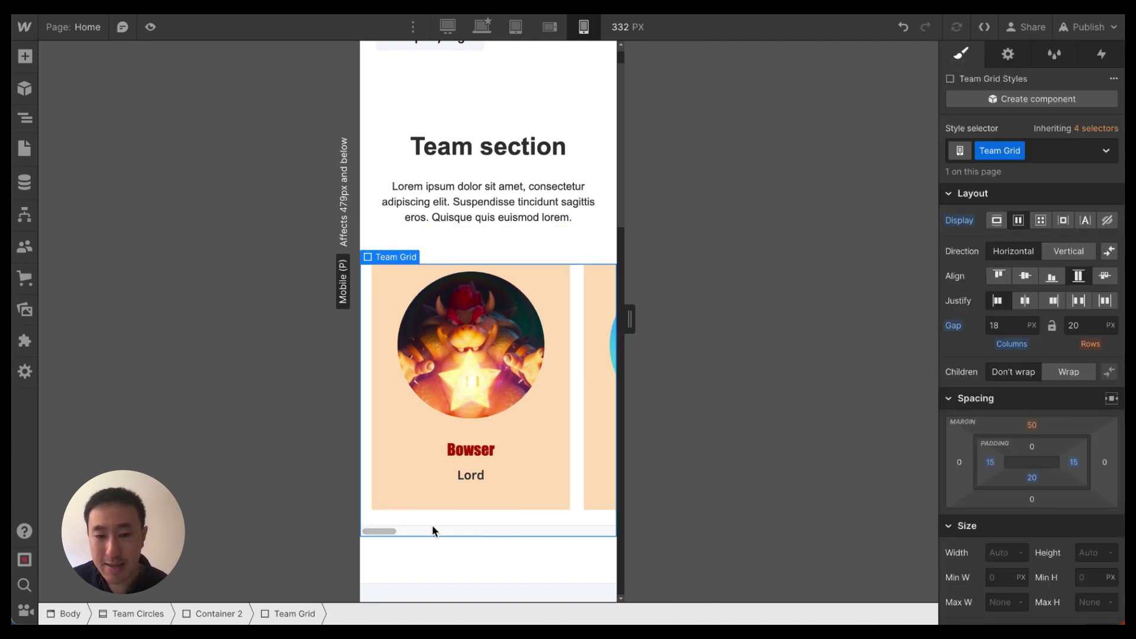
Step: Test the padded card row by scrolling it sideways and back, with the canvas widened to about 352 px
{"action": "left_click_drag", "start_coordinate": [377, 532], "coordinate": [420, 531]}
{"action": "left_click_drag", "start_coordinate": [625, 324], "coordinate": [633, 319]}
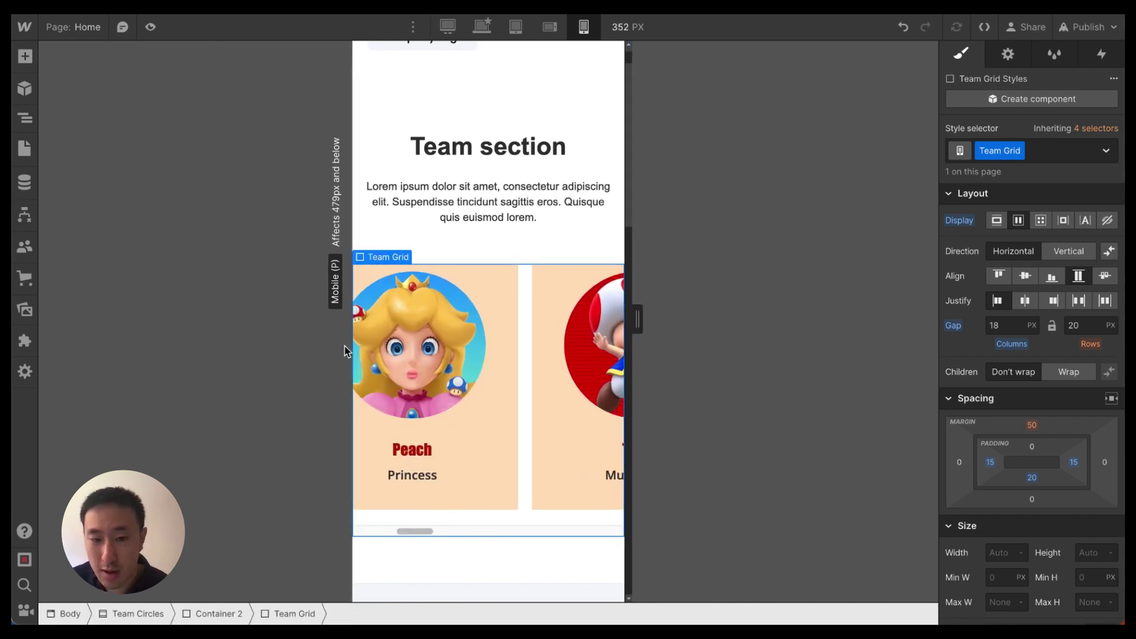
{"action": "left_click_drag", "start_coordinate": [417, 531], "coordinate": [322, 467]}
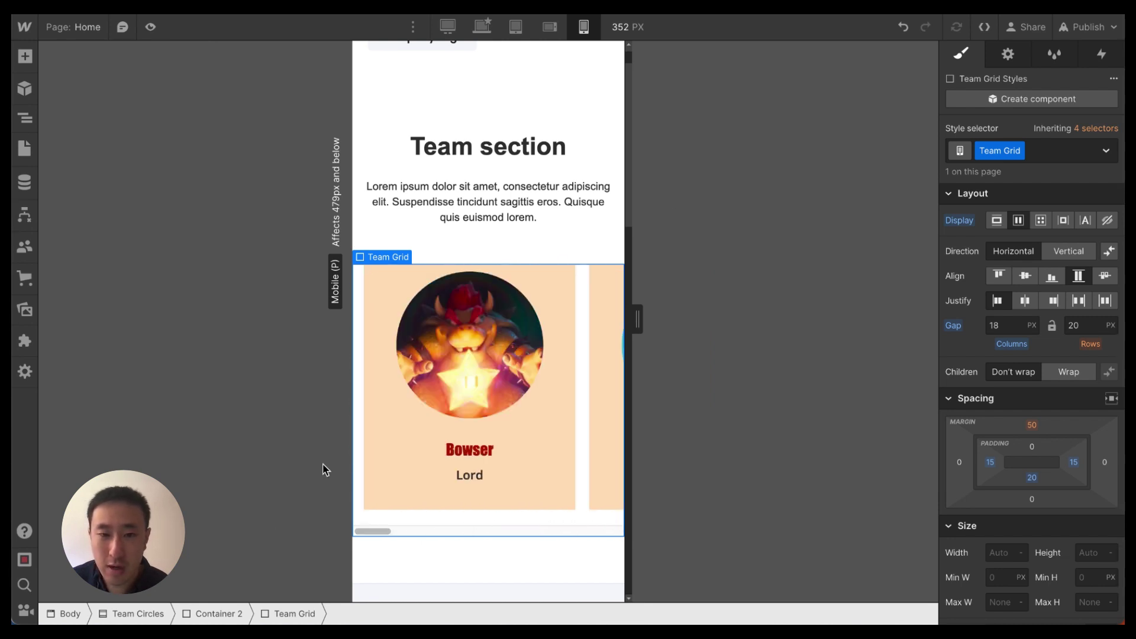
Step: Publish the site, switch to the live page in Chrome's responsive view and reload it to show the Team section
{"action": "left_click", "coordinate": [1087, 26]}
{"action": "left_click", "coordinate": [1026, 281]}
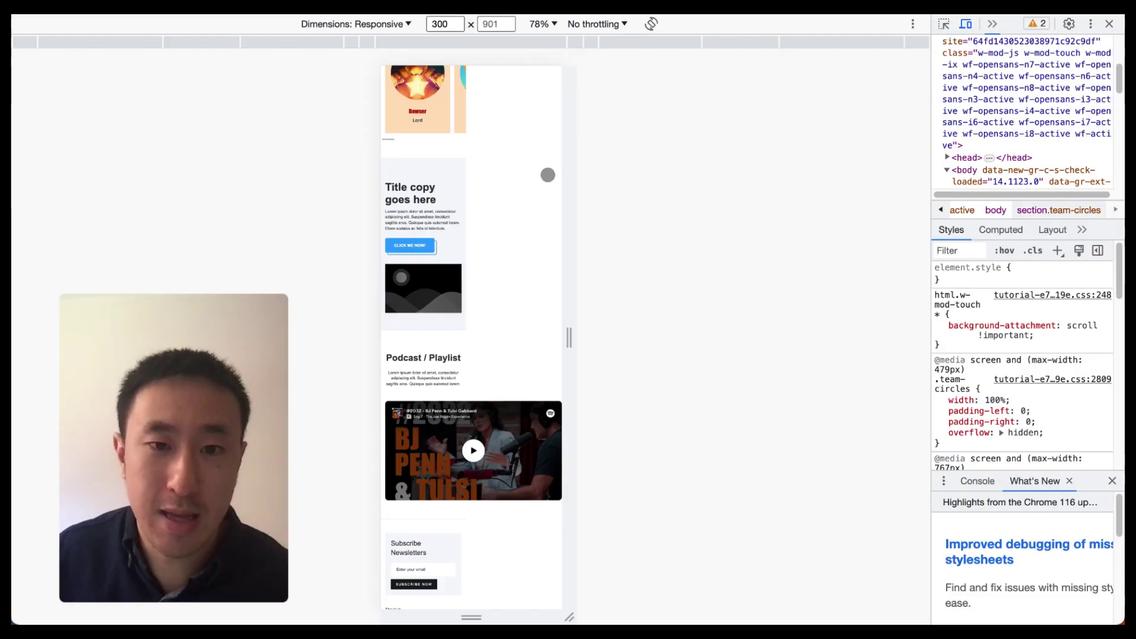
{"action": "key", "text": "super+r"}
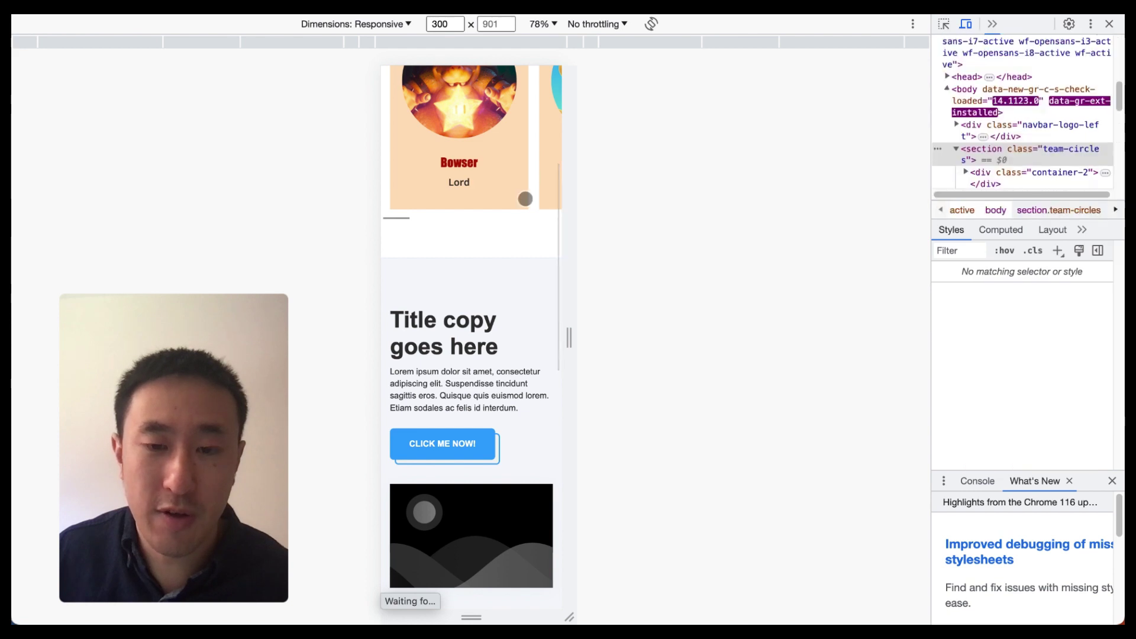
{"action": "scroll", "coordinate": [512, 211], "scroll_direction": "up", "scroll_amount": 5}
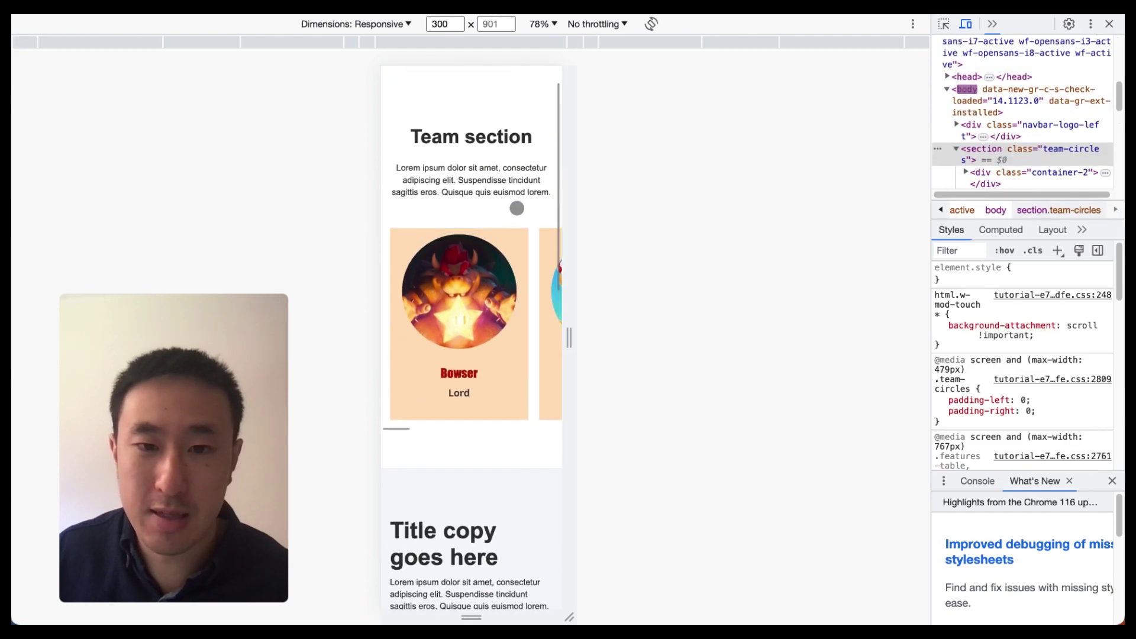
Step: Widen the responsive preview to about 346 px and check the live team cards' horizontal scrolling and the page's vertical scrolling
{"action": "left_click_drag", "start_coordinate": [570, 337], "coordinate": [584, 337]}
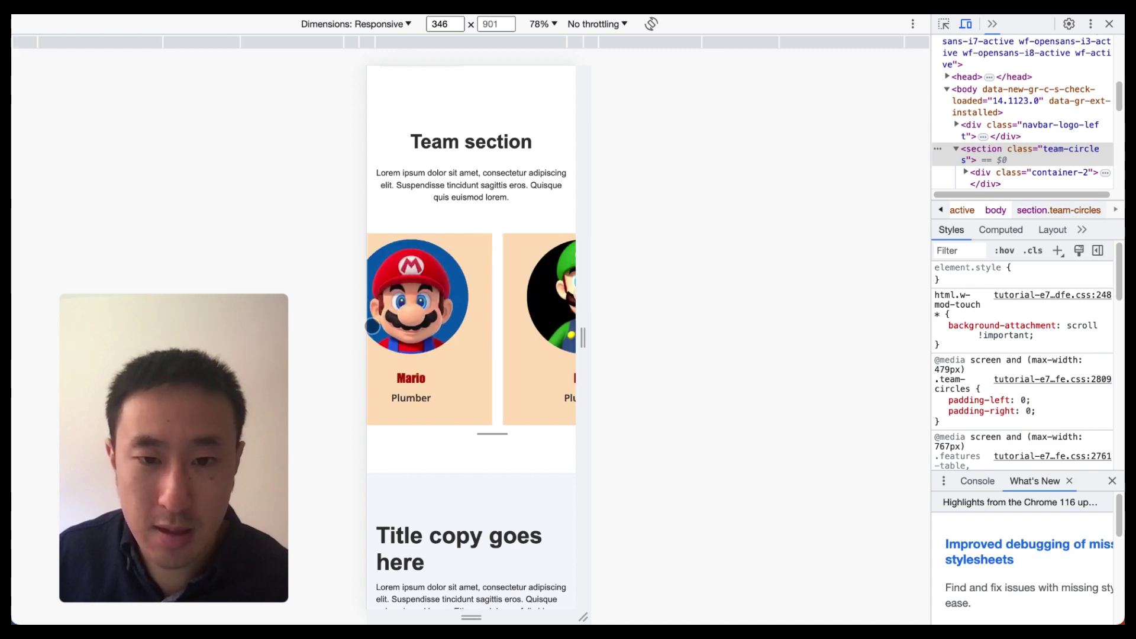
{"action": "left_click_drag", "start_coordinate": [507, 473], "coordinate": [492, 393]}
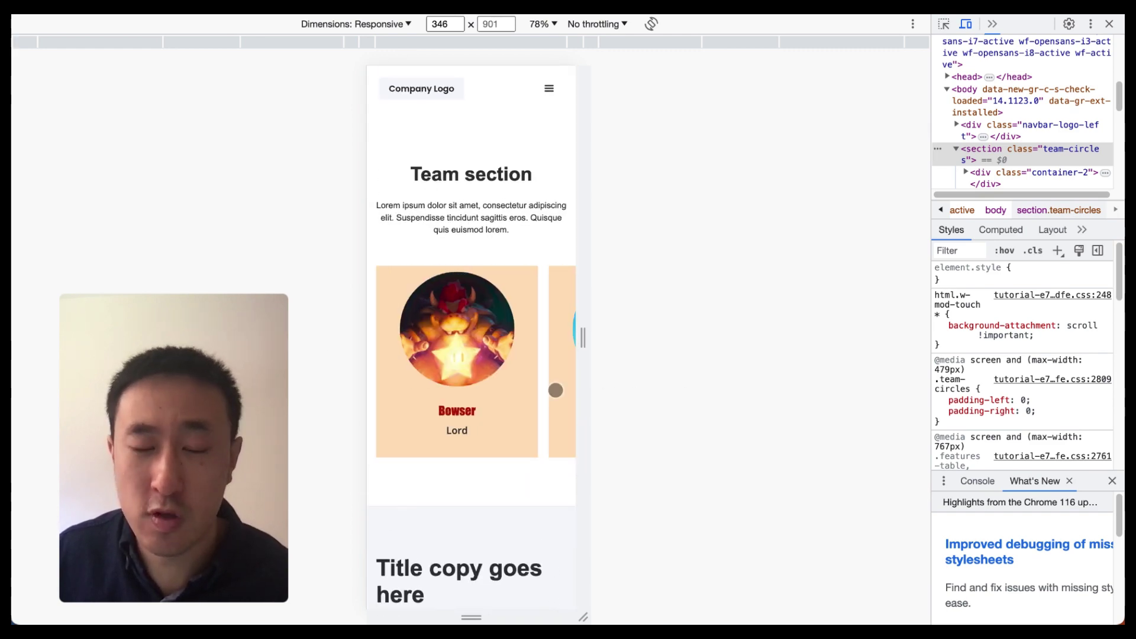
{"action": "left_click_drag", "start_coordinate": [555, 390], "coordinate": [604, 393]}
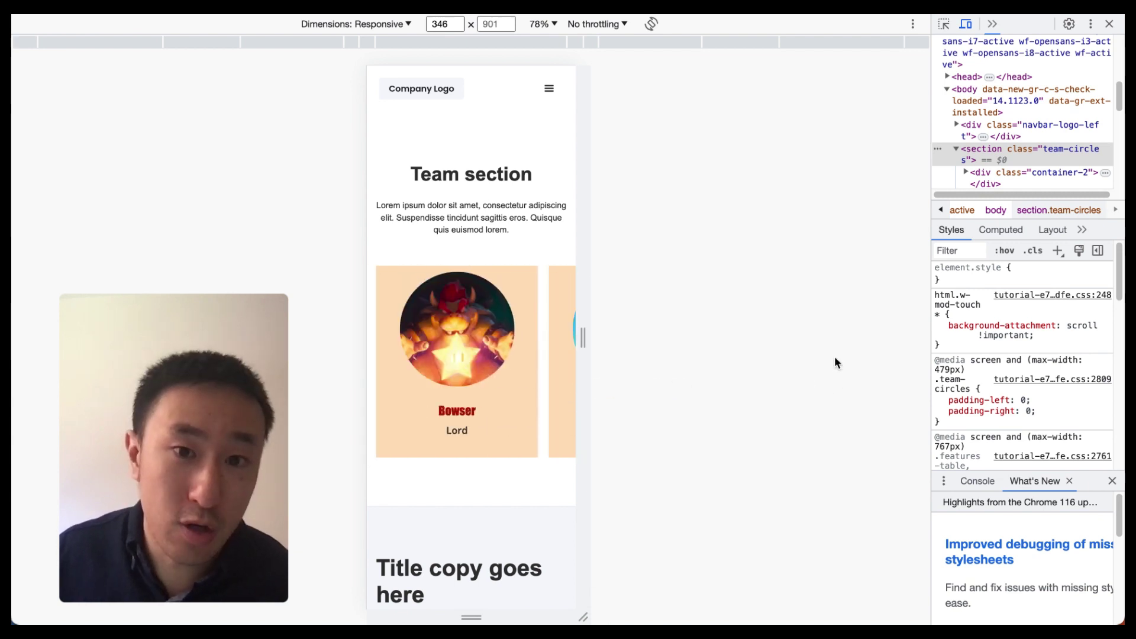